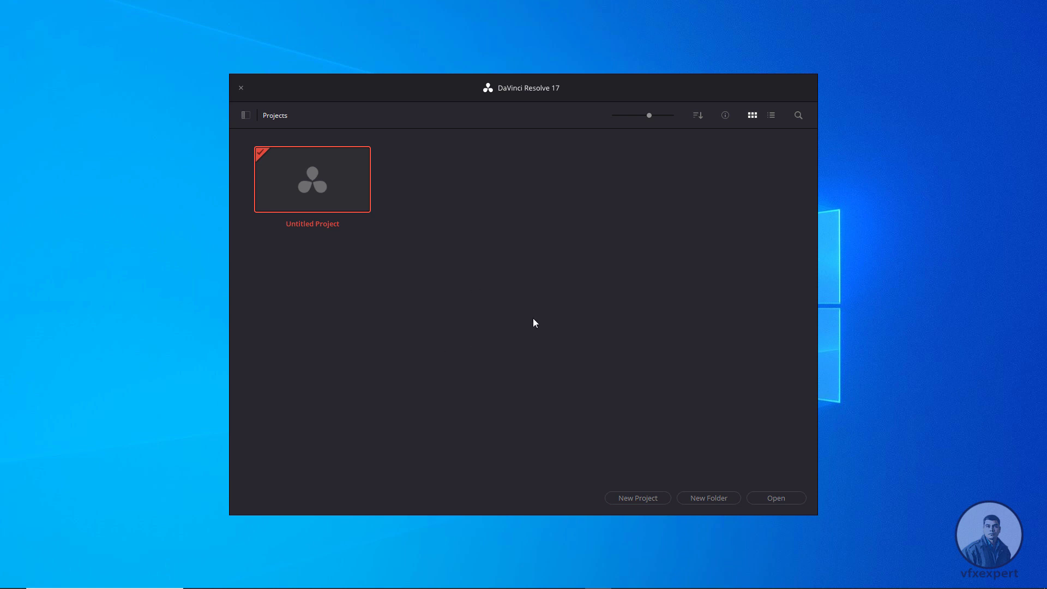
Create a new project named videotoimage
{"action": "left_click", "coordinate": [652, 502]}
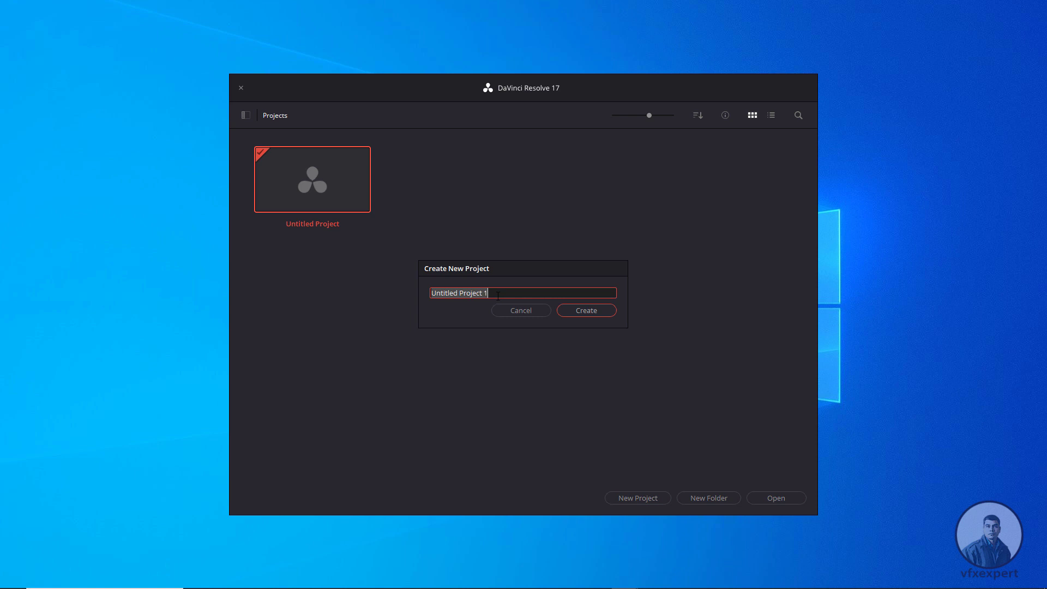
{"action": "type", "text": "videotoimage"}
{"action": "left_click", "coordinate": [575, 315]}
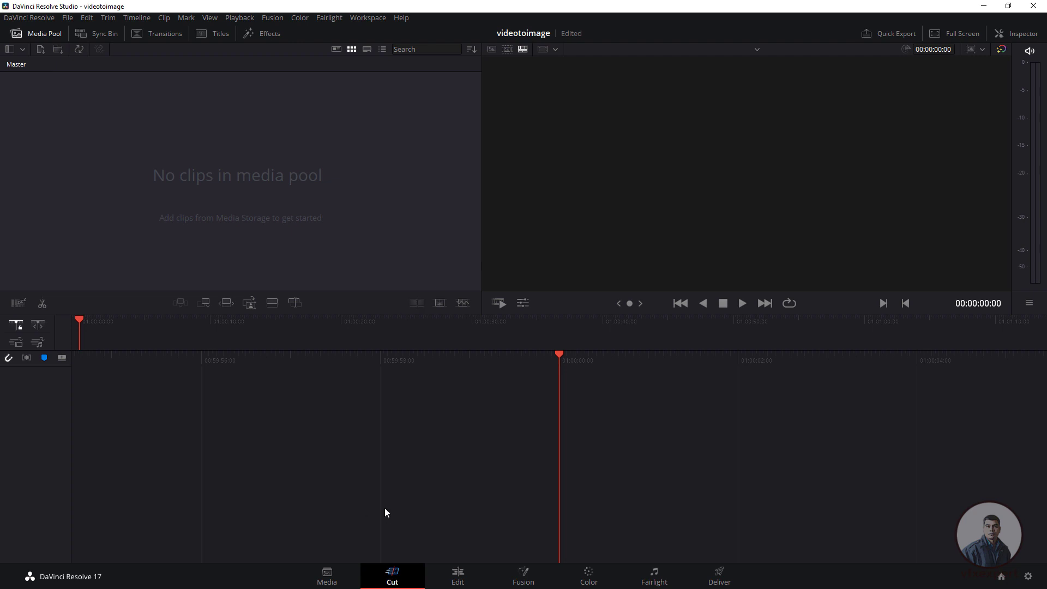
On the Media page, browse to the videotoimage folder on the DATA 1 (H:) drive
{"action": "left_click", "coordinate": [323, 579]}
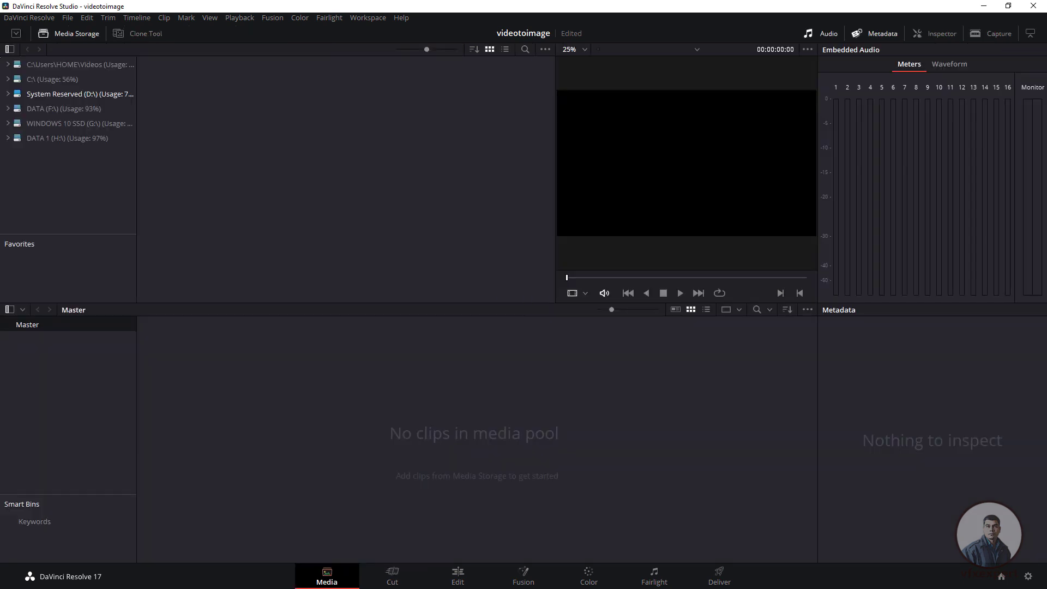
{"action": "left_click", "coordinate": [46, 139]}
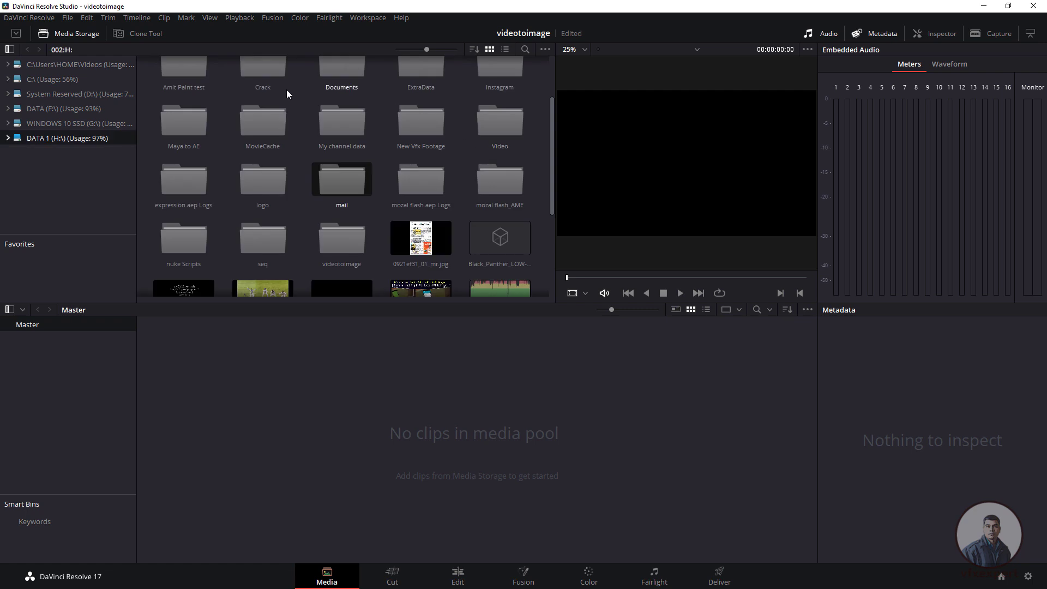
{"action": "double_click", "coordinate": [353, 241]}
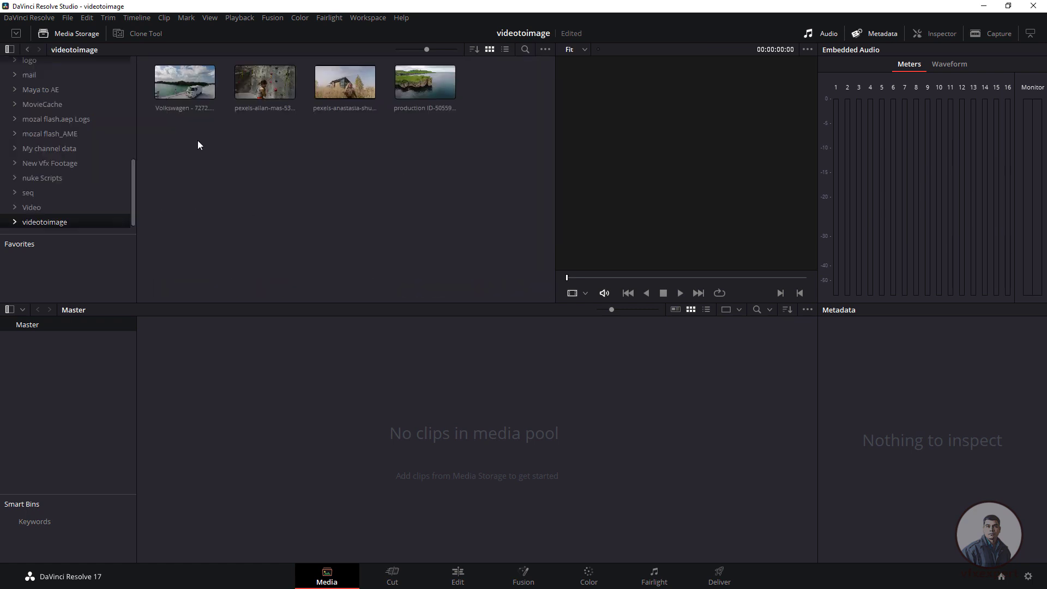
Try adding Volkswagen - 7272.mp4 to the media pool without changing the project frame rate, and undo the import
{"action": "left_click", "coordinate": [190, 92]}
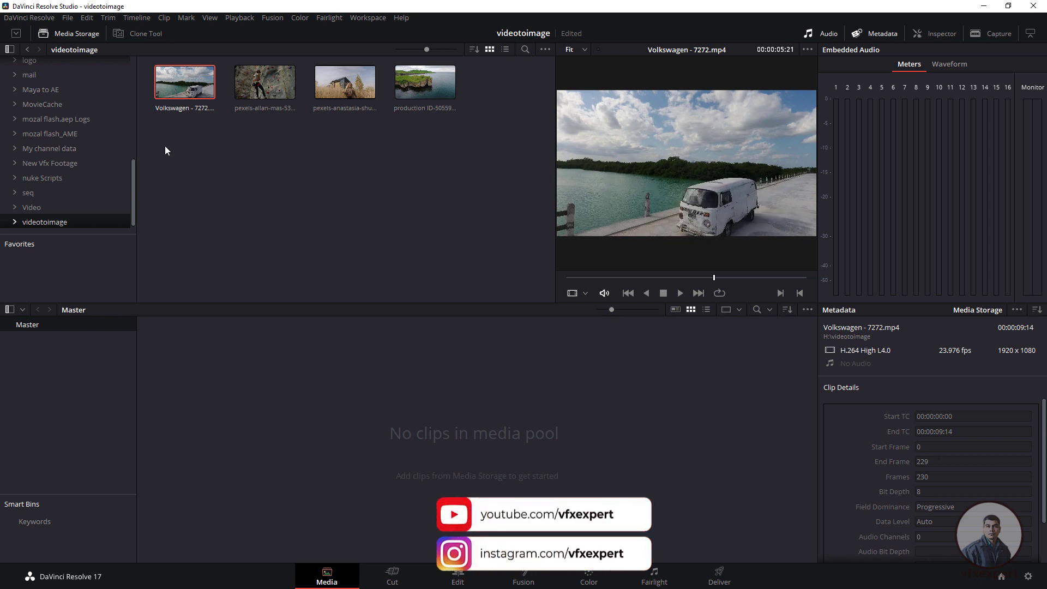
{"action": "left_click_drag", "start_coordinate": [172, 90], "coordinate": [411, 436]}
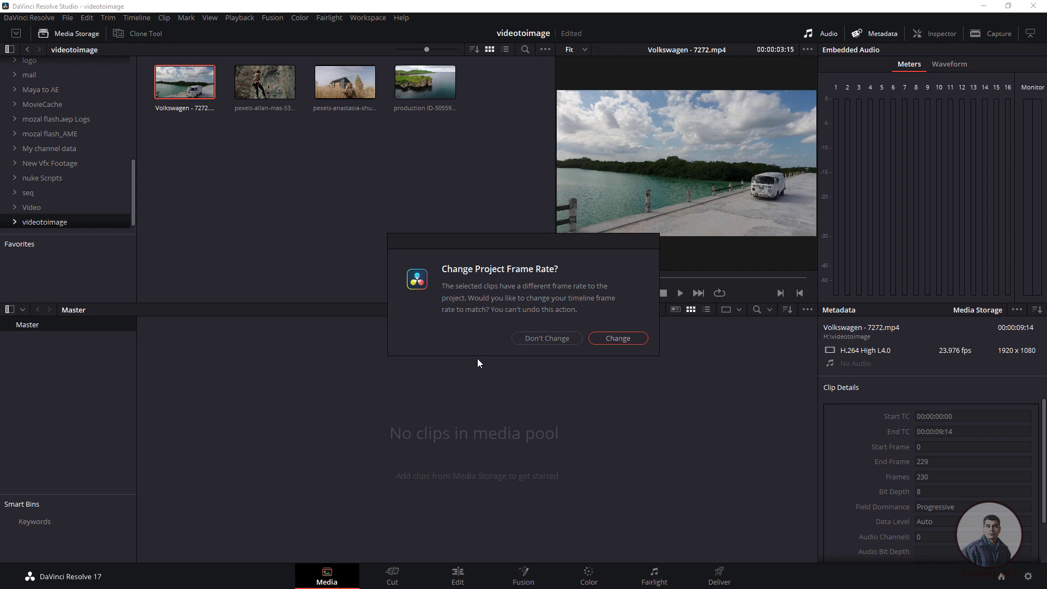
{"action": "left_click", "coordinate": [547, 339]}
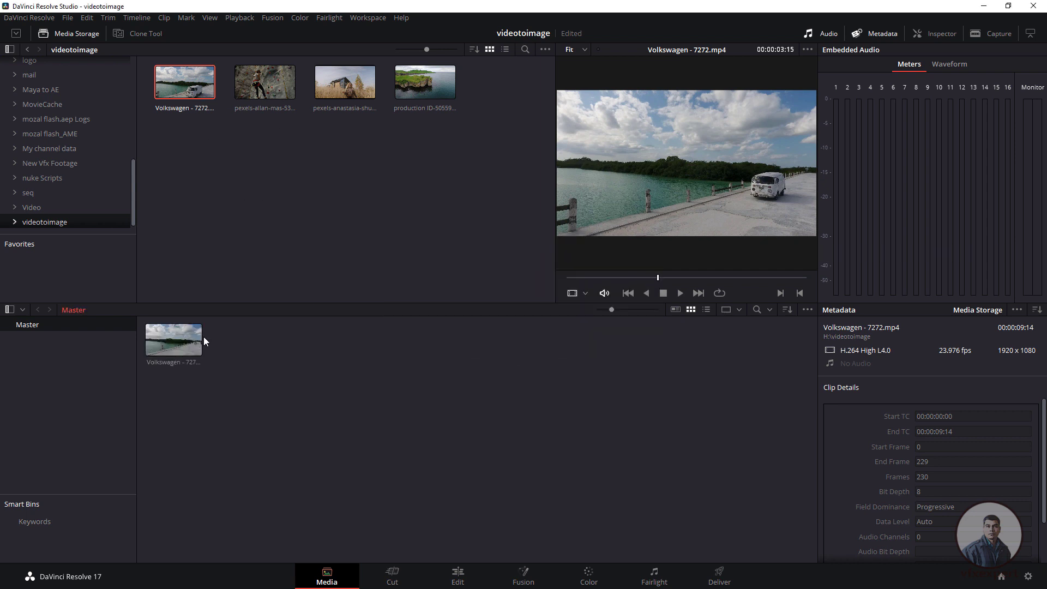
{"action": "key", "text": "ctrl+z"}
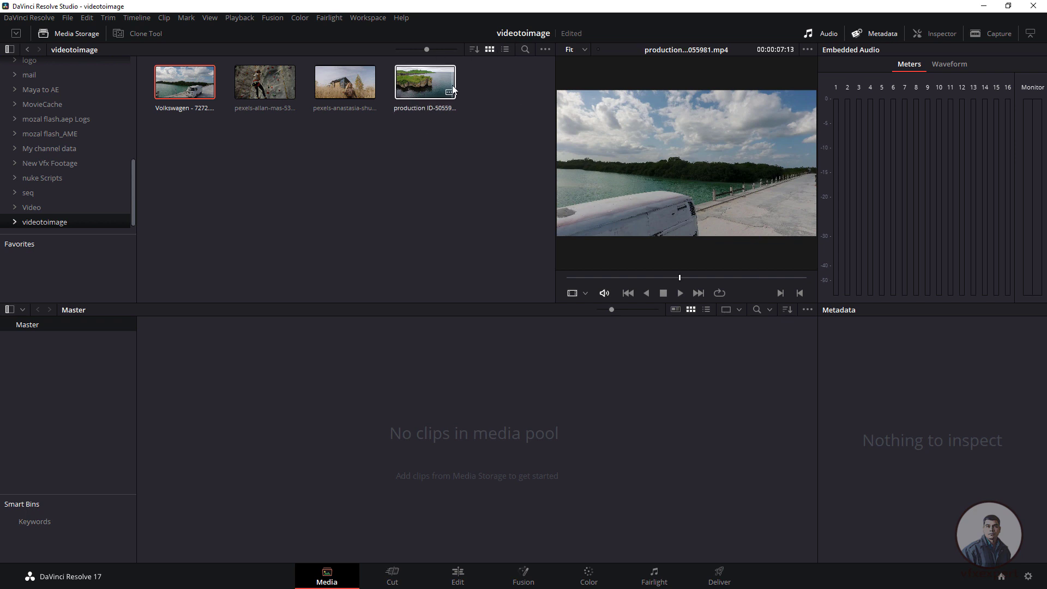
Show the folder's clips as a list and examine their frame counts, resolutions and frame rates
{"action": "left_click", "coordinate": [506, 49]}
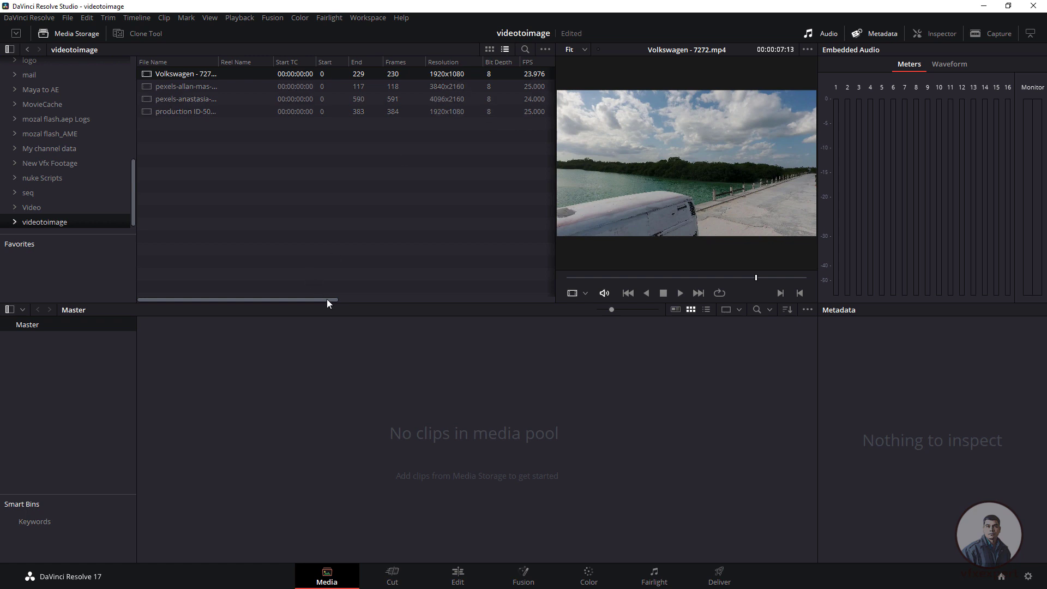
{"action": "left_click_drag", "start_coordinate": [327, 300], "coordinate": [434, 298]}
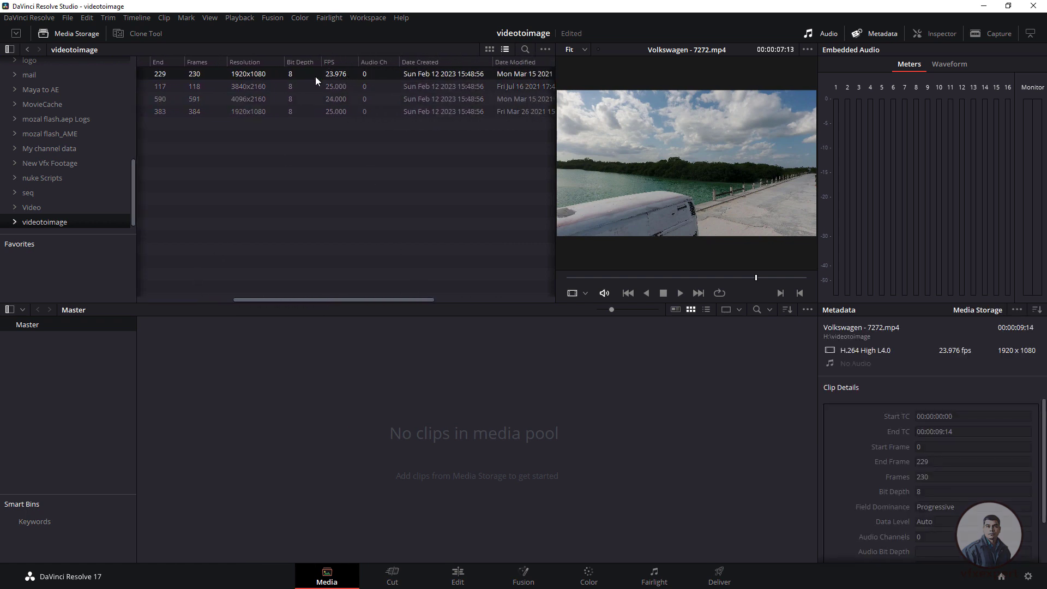
{"action": "mouse_move", "coordinate": [320, 299]}
{"action": "left_mouse_down"}
{"action": "mouse_move", "coordinate": [227, 276]}
{"action": "mouse_move", "coordinate": [323, 291]}
{"action": "left_mouse_up"}
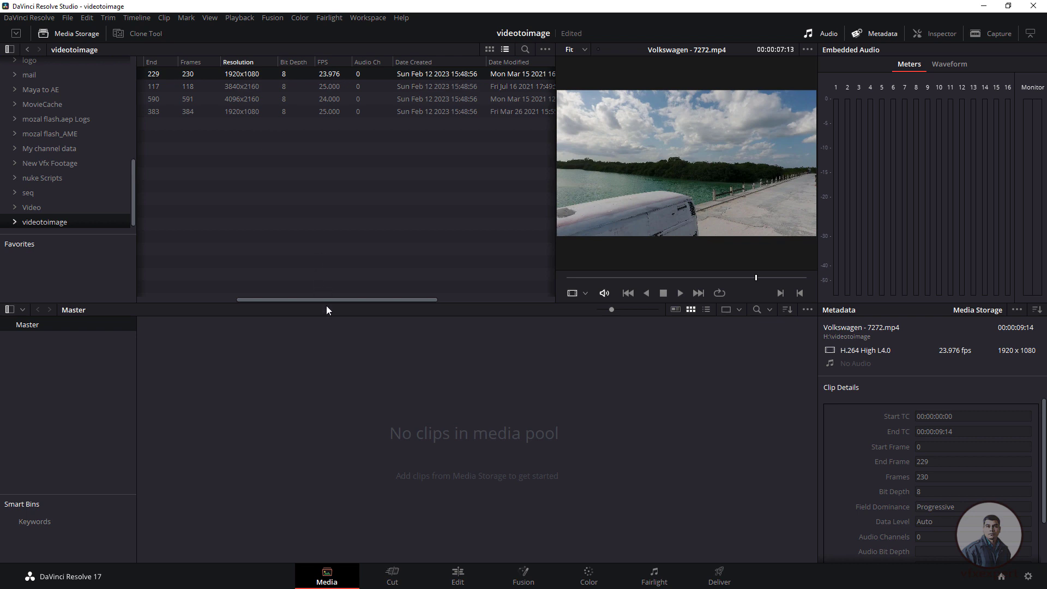
{"action": "left_click_drag", "start_coordinate": [327, 299], "coordinate": [211, 284]}
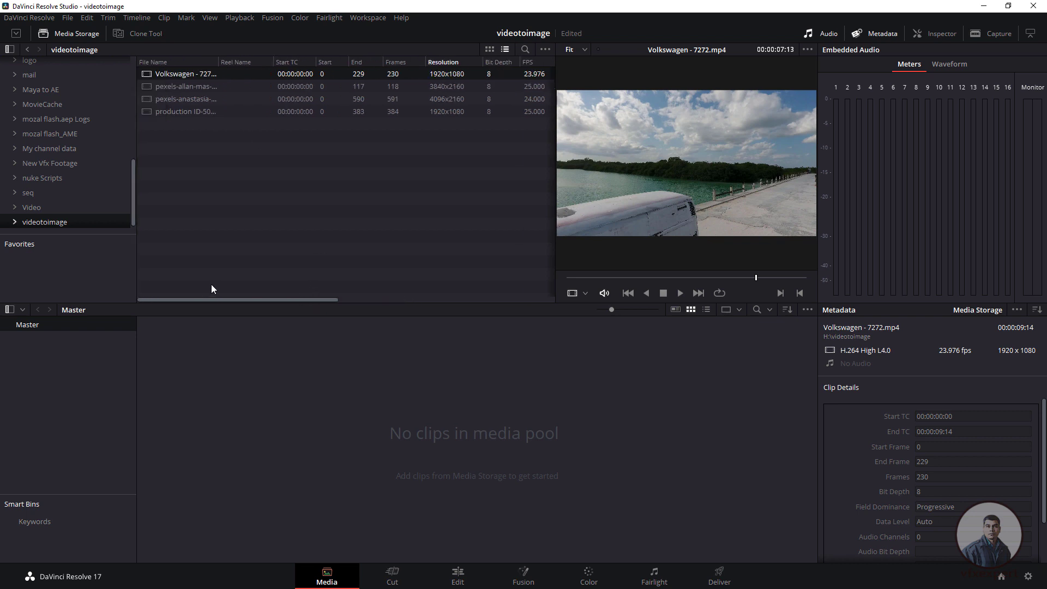
Check the timeline resolution and frame rate in the project settings without changing them
{"action": "left_click", "coordinate": [67, 18]}
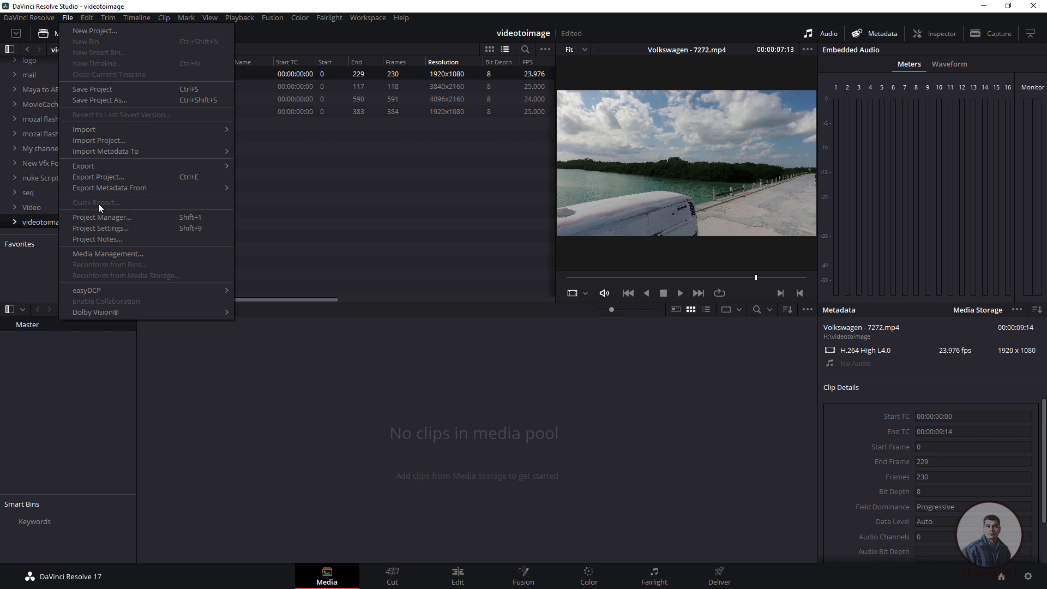
{"action": "left_click", "coordinate": [122, 229]}
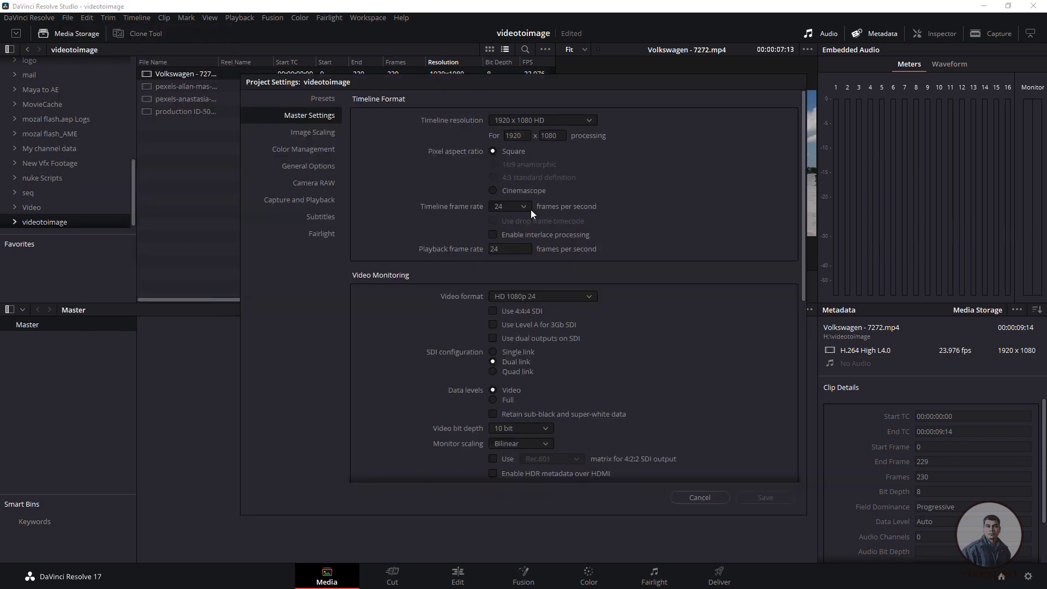
{"action": "left_click", "coordinate": [700, 497]}
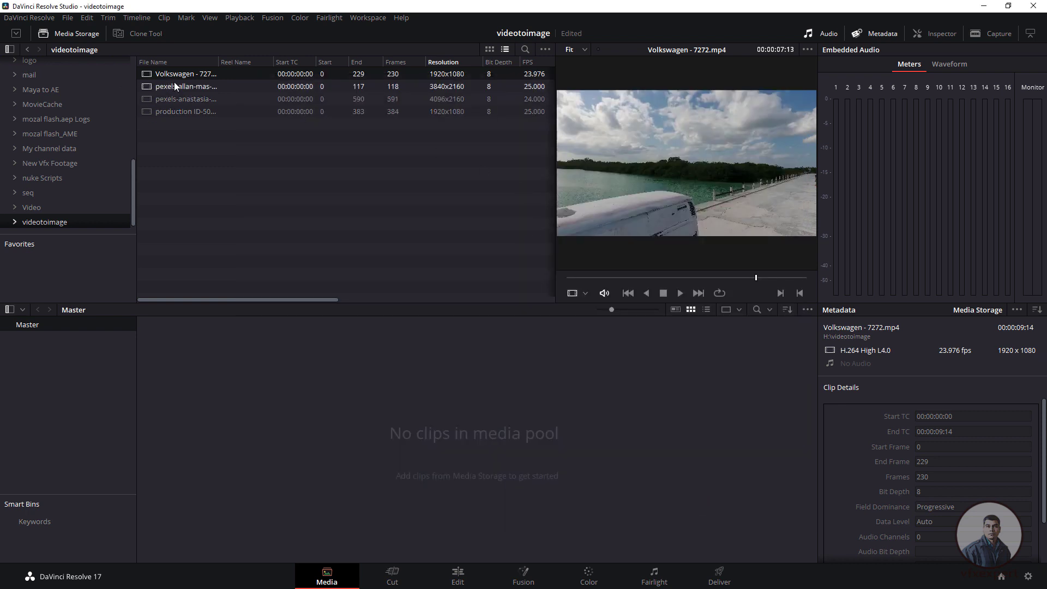
Add Volkswagen - 7272.mp4 to the media pool and change the project frame rate to match the clip
{"action": "left_click_drag", "start_coordinate": [189, 76], "coordinate": [459, 428]}
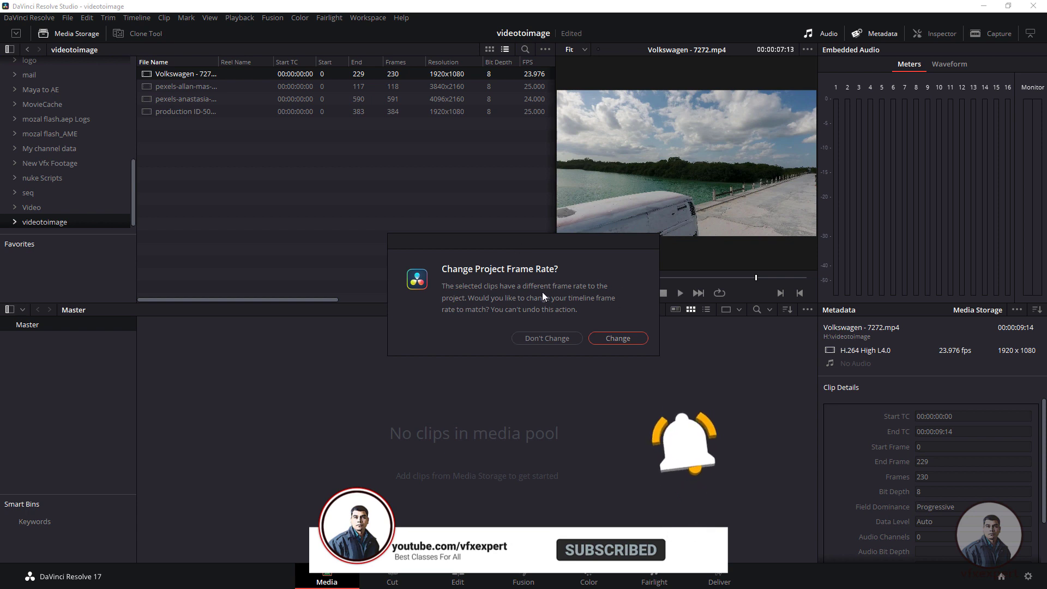
{"action": "left_click", "coordinate": [618, 338]}
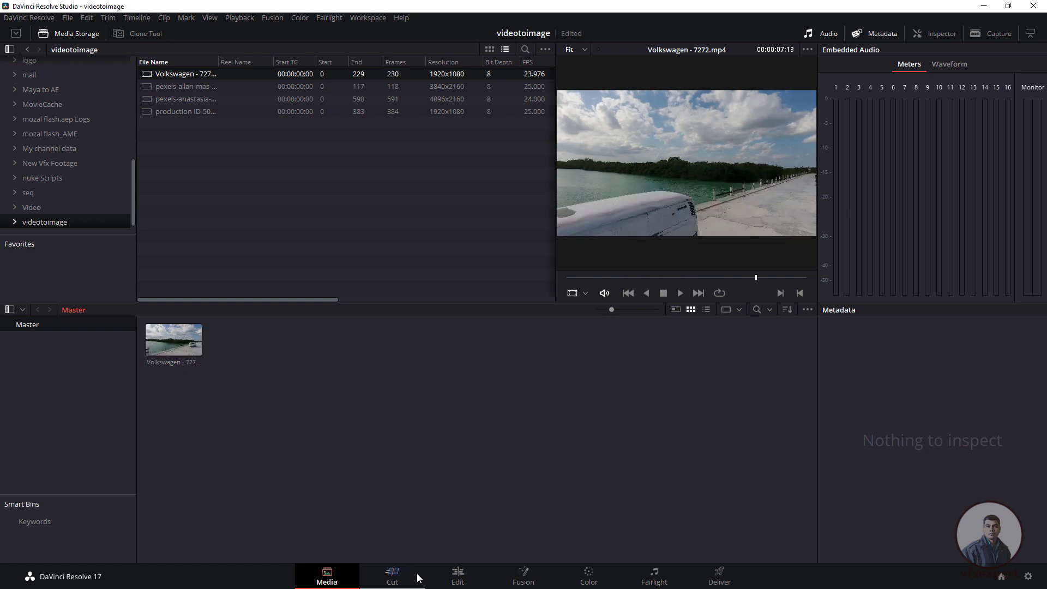
On the Edit page, create a timeline from Volkswagen - 7272.mp4 and delete the placed clip from Video 1
{"action": "left_click", "coordinate": [460, 574]}
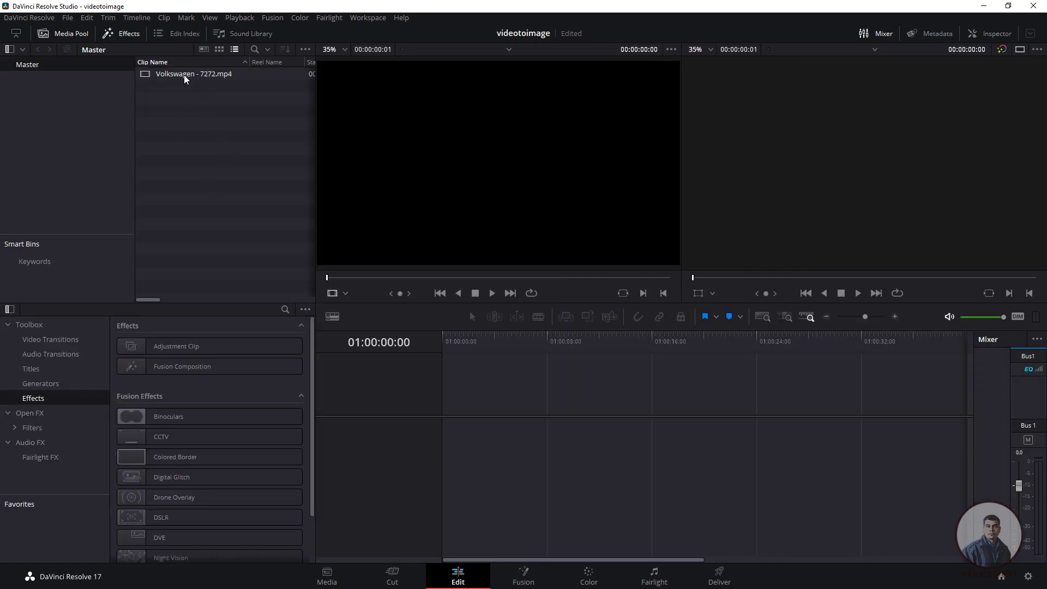
{"action": "left_click", "coordinate": [185, 74]}
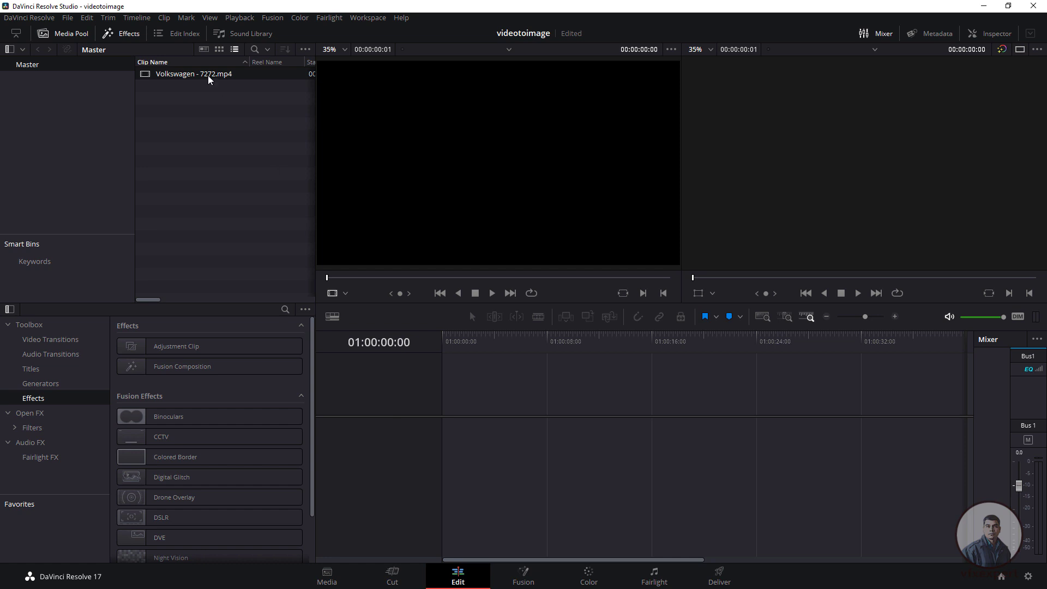
{"action": "left_click_drag", "start_coordinate": [175, 81], "coordinate": [437, 444]}
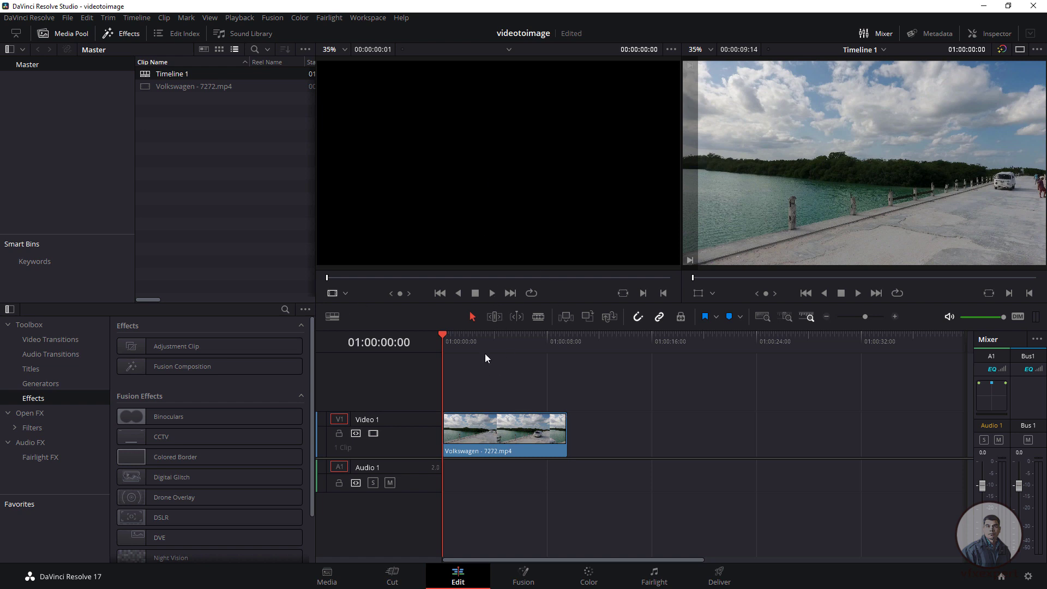
{"action": "left_click", "coordinate": [479, 437]}
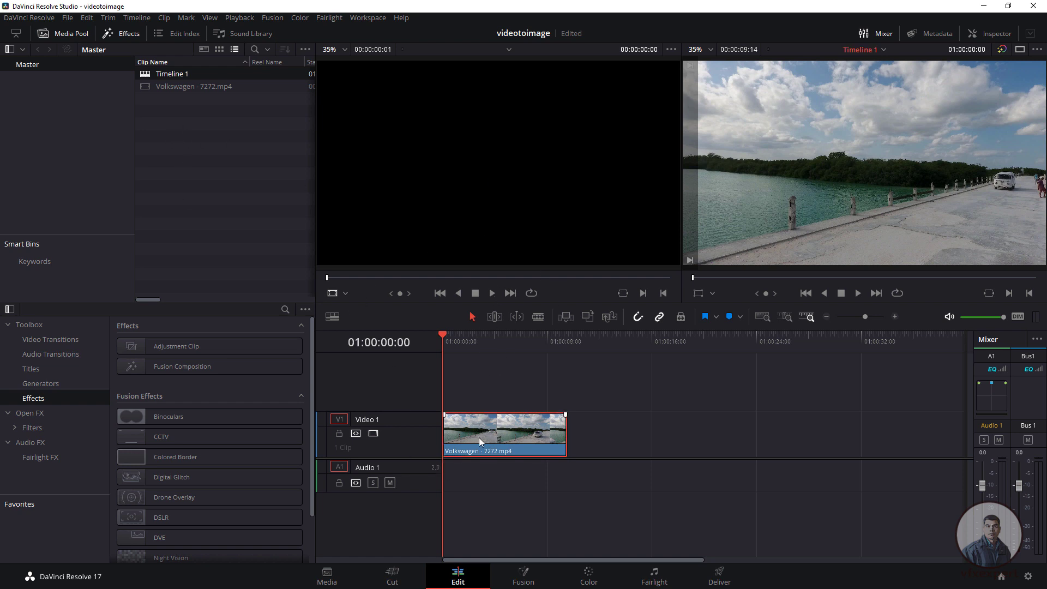
{"action": "key", "text": "Delete"}
Load Volkswagen - 7272.mp4 in the source viewer and preview it from its start
{"action": "left_click", "coordinate": [182, 87]}
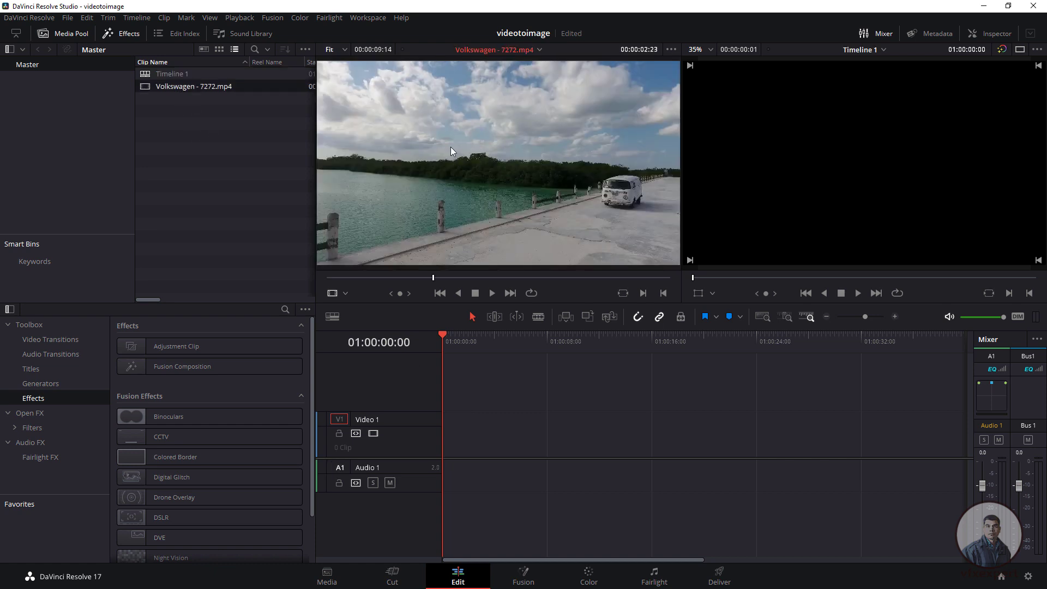
{"action": "left_click_drag", "start_coordinate": [435, 277], "coordinate": [325, 277]}
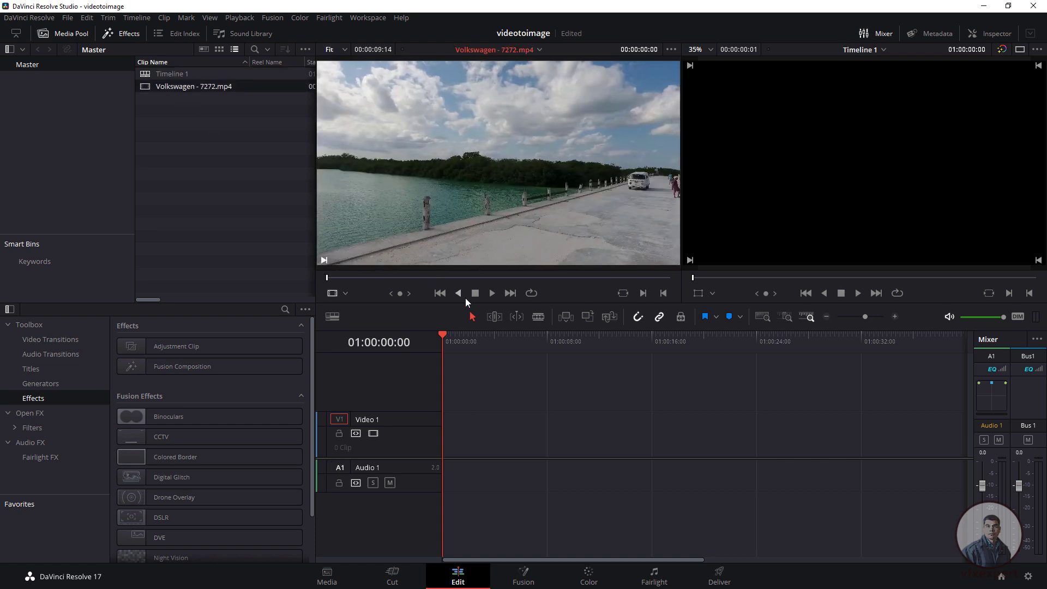
{"action": "left_click", "coordinate": [492, 293]}
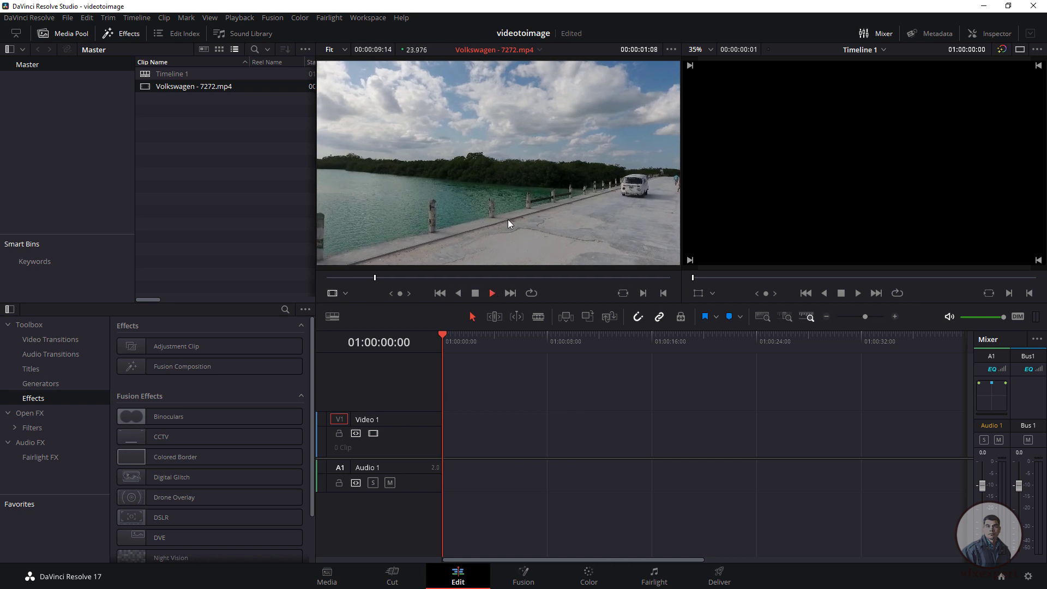
{"action": "left_click", "coordinate": [475, 293]}
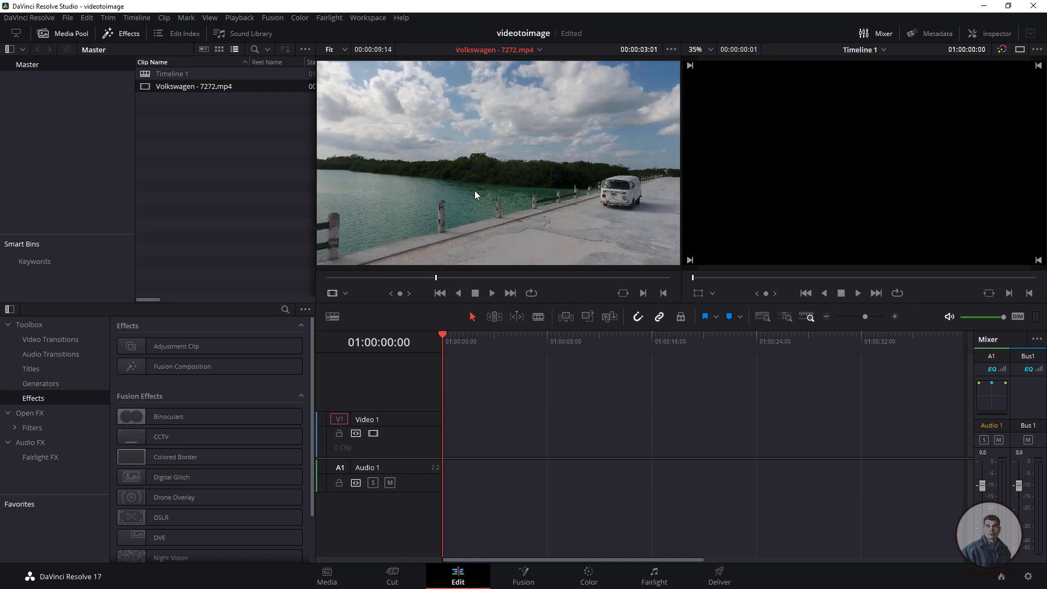
Place the whole source clip at the start of Video 1 and trim both its ends to a duration of about 00:00:04:15
{"action": "left_click_drag", "start_coordinate": [426, 152], "coordinate": [444, 449]}
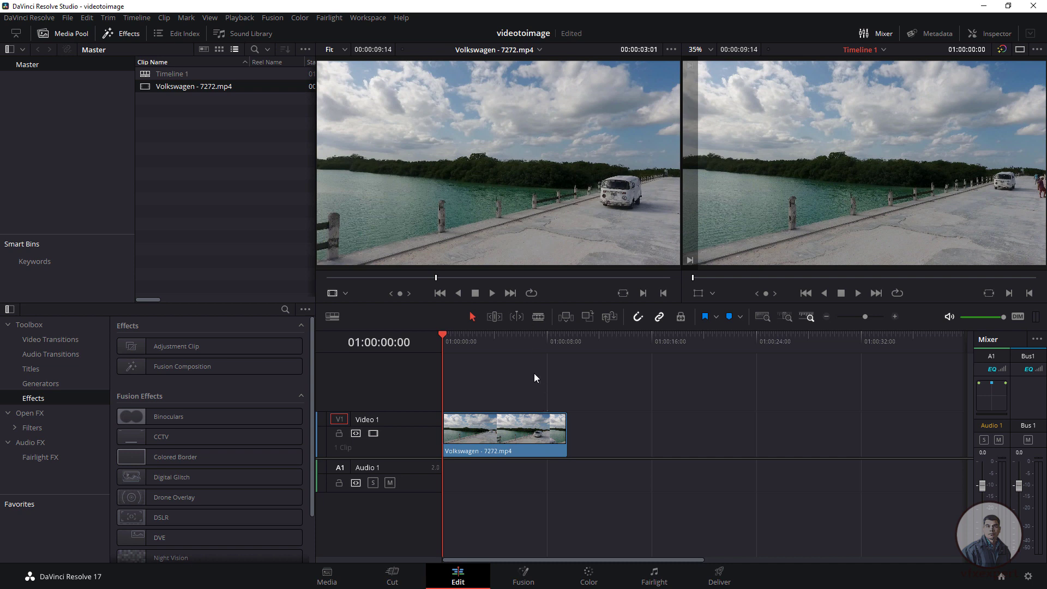
{"action": "left_click", "coordinate": [525, 426]}
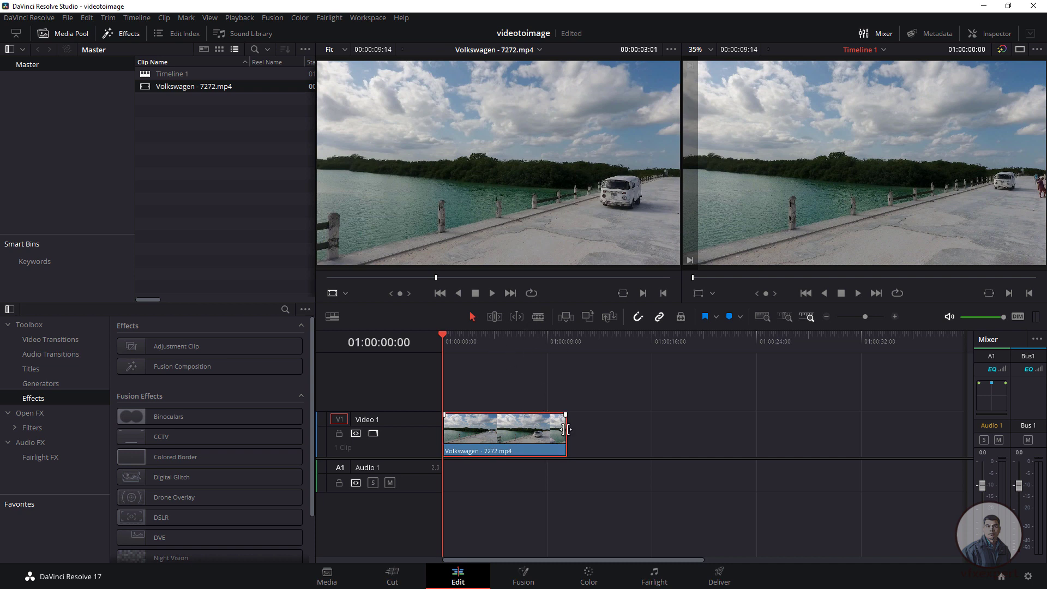
{"action": "left_click_drag", "start_coordinate": [567, 429], "coordinate": [525, 424]}
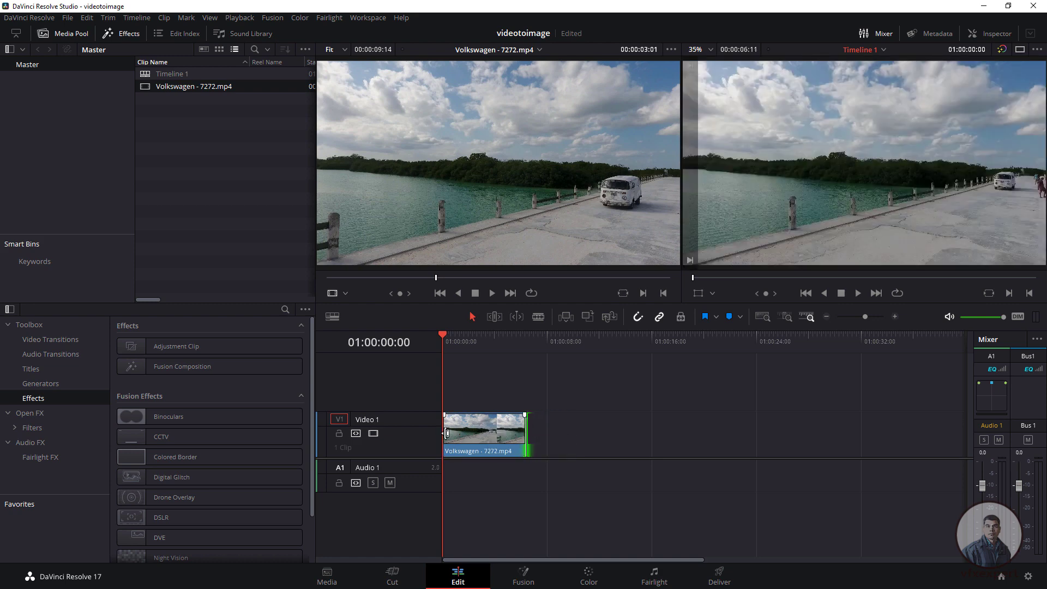
{"action": "left_click_drag", "start_coordinate": [443, 442], "coordinate": [465, 436]}
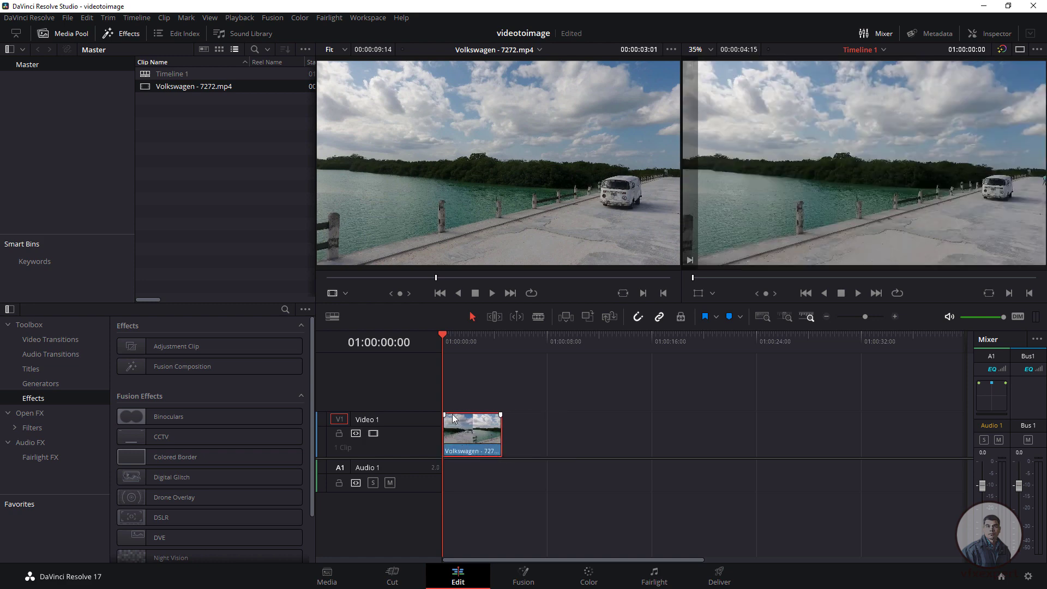
Scrub through the trimmed clip and delete it from Video 1
{"action": "left_click_drag", "start_coordinate": [447, 332], "coordinate": [477, 339]}
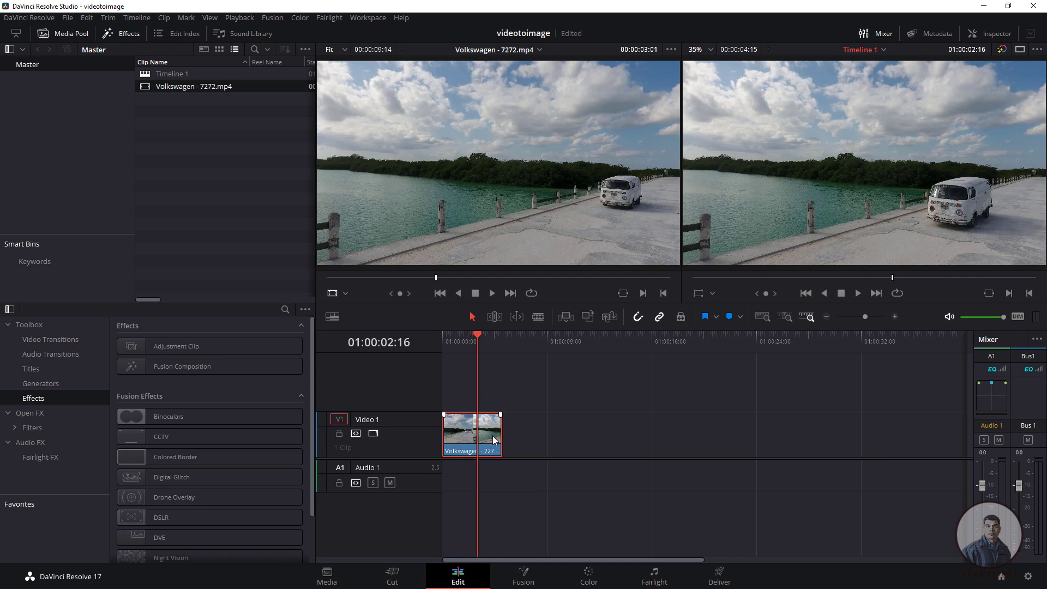
{"action": "key", "text": "Delete"}
In the source viewer, mark the clip's in point at 00:00:02:22 and out point at 00:00:08:15, and place that range at the start of Video 1
{"action": "left_click", "coordinate": [459, 177]}
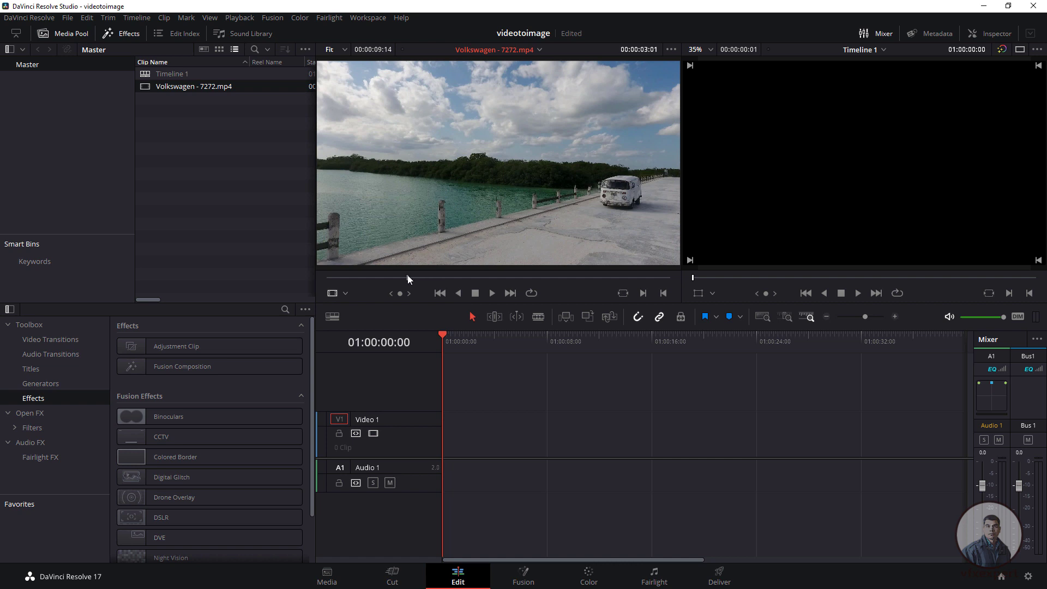
{"action": "left_click_drag", "start_coordinate": [410, 279], "coordinate": [431, 279]}
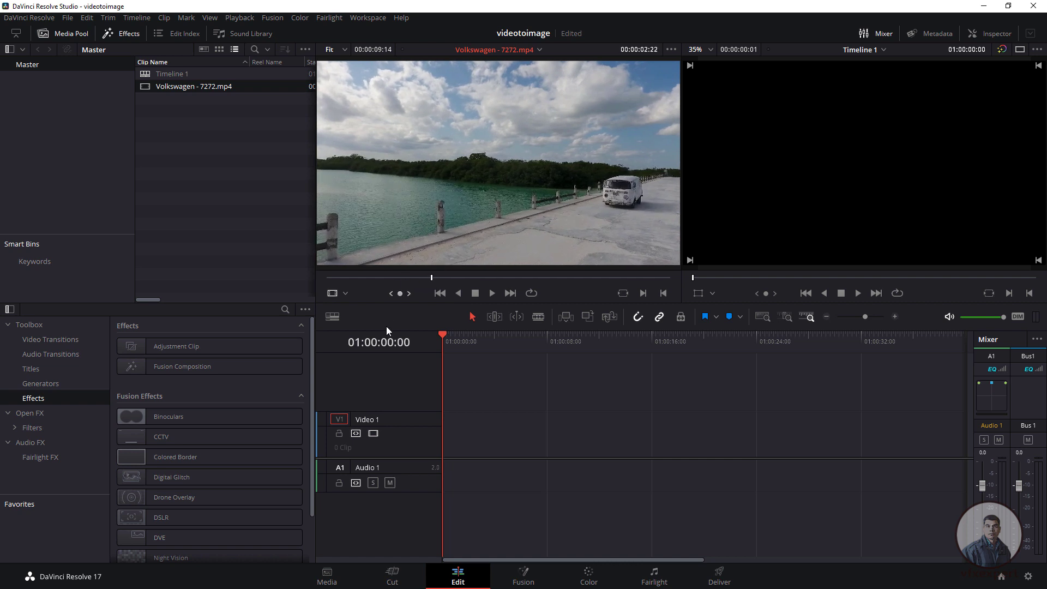
{"action": "left_click", "coordinate": [643, 293]}
{"action": "left_click_drag", "start_coordinate": [433, 278], "coordinate": [635, 289]}
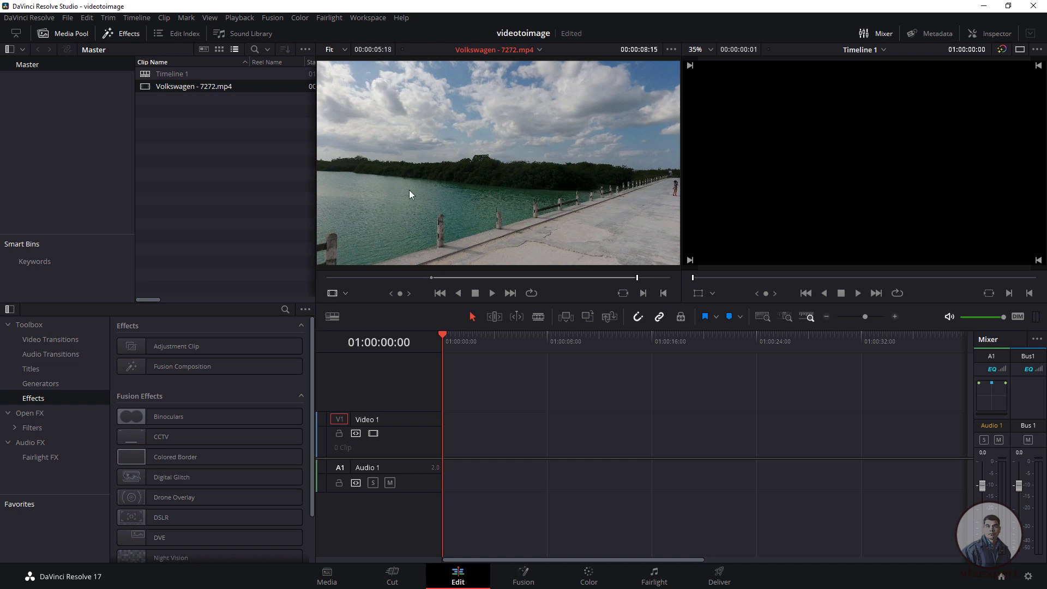
{"action": "left_click_drag", "start_coordinate": [463, 225], "coordinate": [443, 434]}
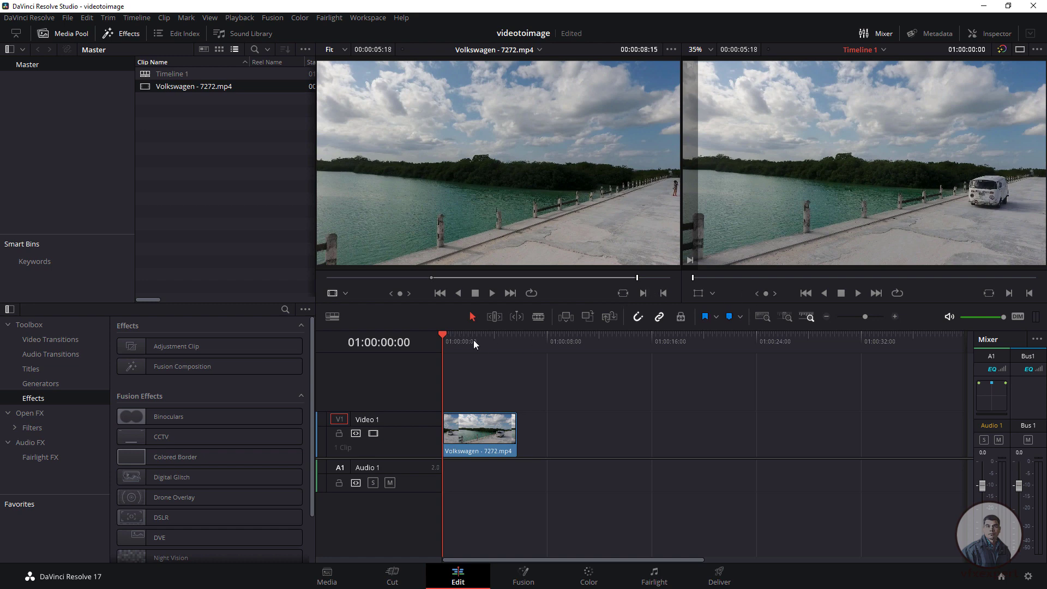
Trim the end of the clip on Video 1 to a duration of 00:00:04:21 and play it back from its start
{"action": "left_click_drag", "start_coordinate": [473, 339], "coordinate": [505, 352]}
{"action": "mouse_move", "coordinate": [515, 434]}
{"action": "left_mouse_down"}
{"action": "mouse_move", "coordinate": [535, 435]}
{"action": "mouse_move", "coordinate": [506, 434]}
{"action": "left_mouse_up"}
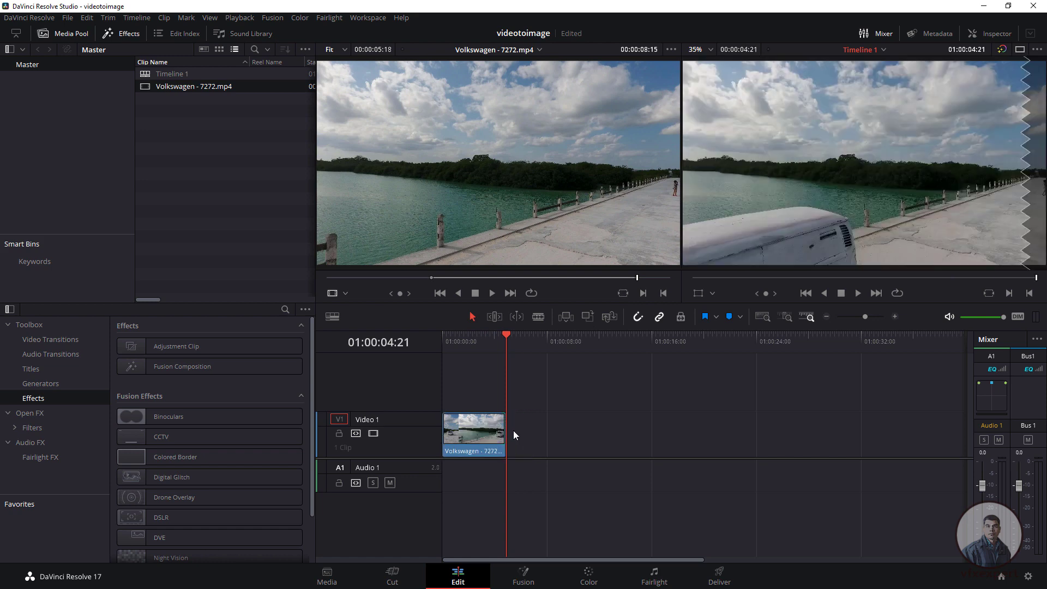
{"action": "left_click_drag", "start_coordinate": [499, 334], "coordinate": [445, 337]}
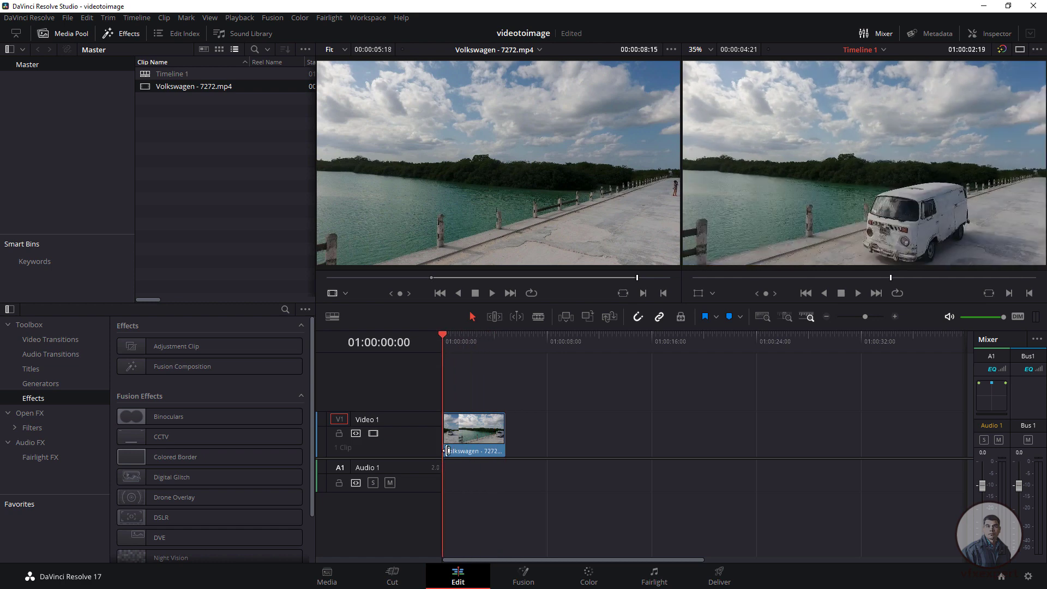
{"action": "key", "text": "space"}
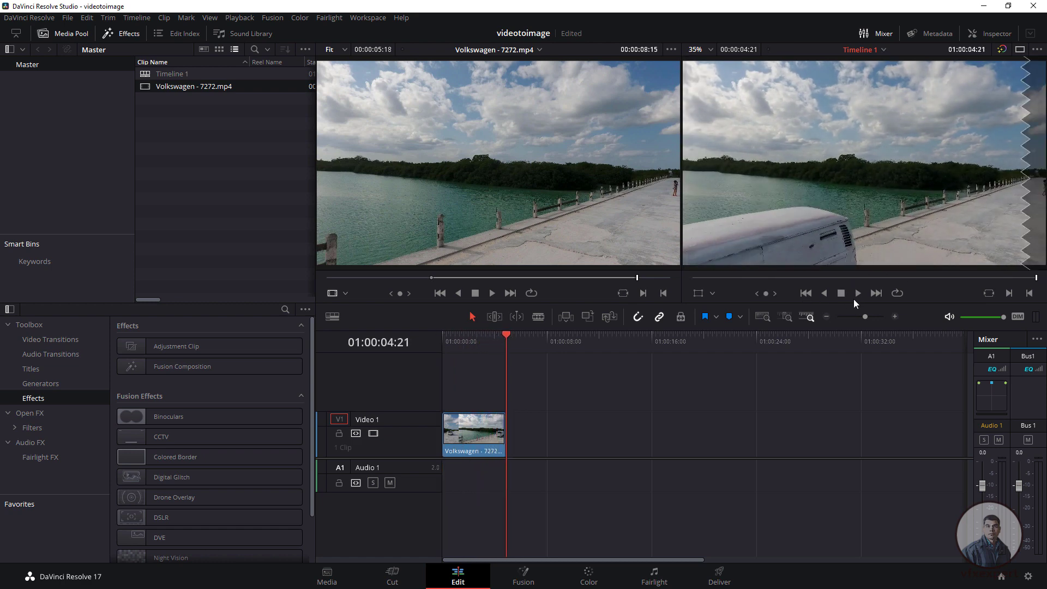
{"action": "left_click_drag", "start_coordinate": [505, 333], "coordinate": [436, 346]}
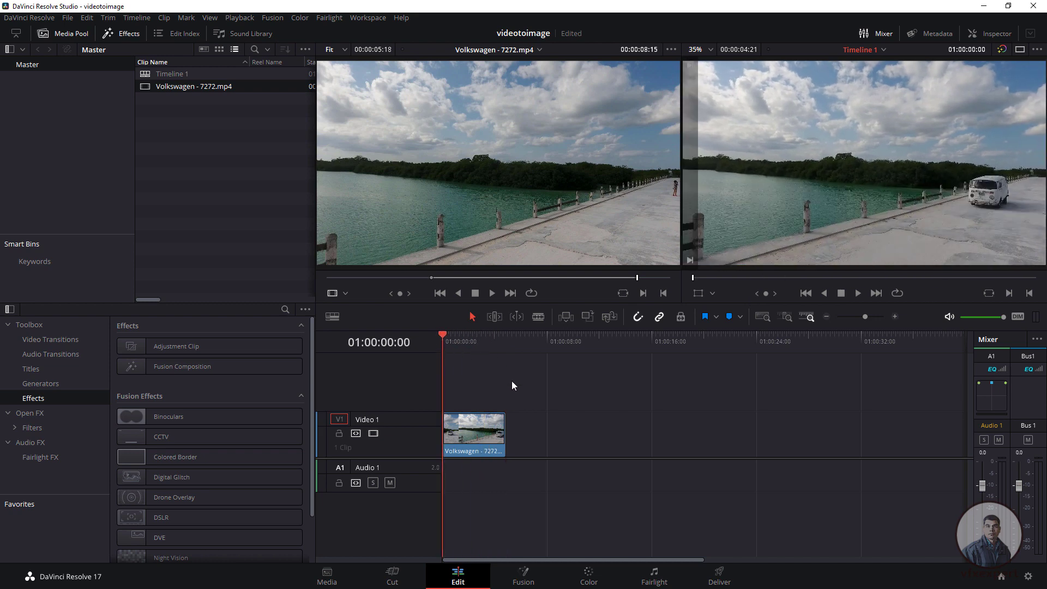
Switch to the Deliver page and set the custom render's filename to "car_shot."
{"action": "left_click", "coordinate": [727, 581]}
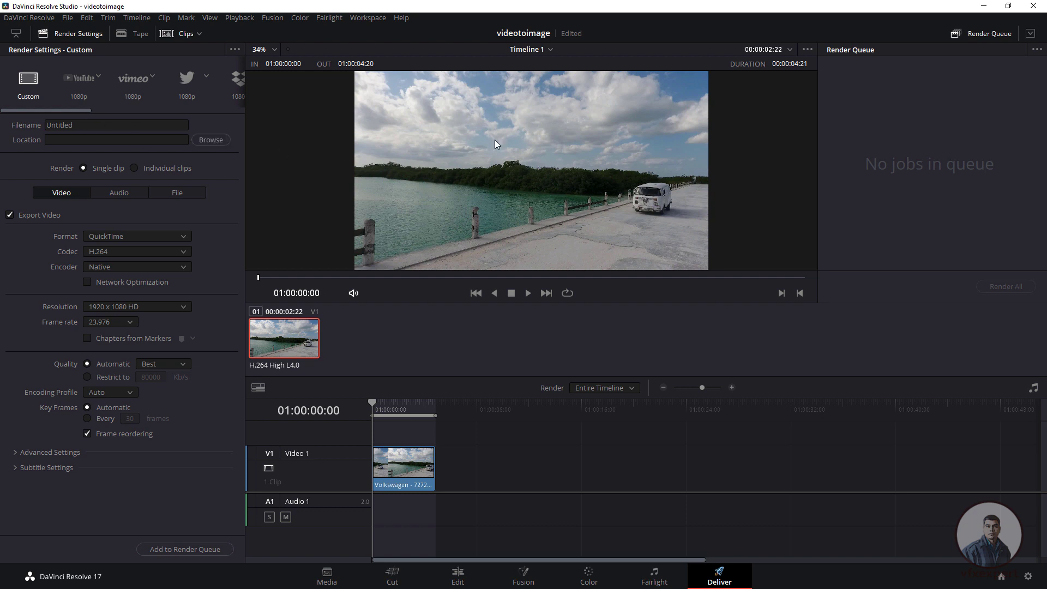
{"action": "left_click", "coordinate": [82, 127]}
{"action": "double_click", "coordinate": [82, 127]}
{"action": "type", "text": "car_sh"}
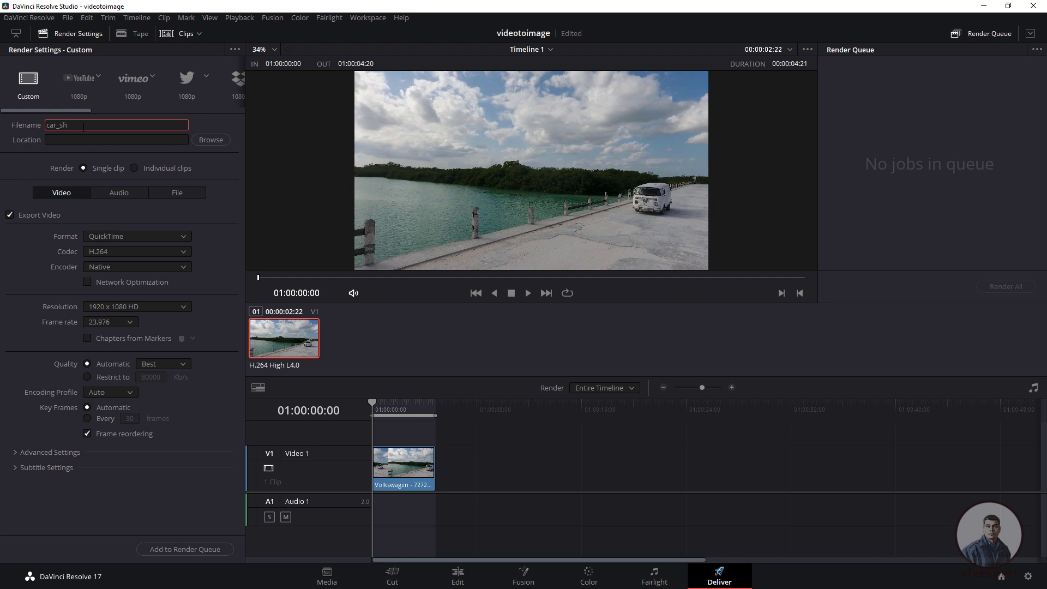
{"action": "type", "text": "ot."}
Create a folder named "car shot_sequence" on the Desktop and set it as the render location
{"action": "left_click", "coordinate": [221, 142]}
{"action": "left_click", "coordinate": [45, 120]}
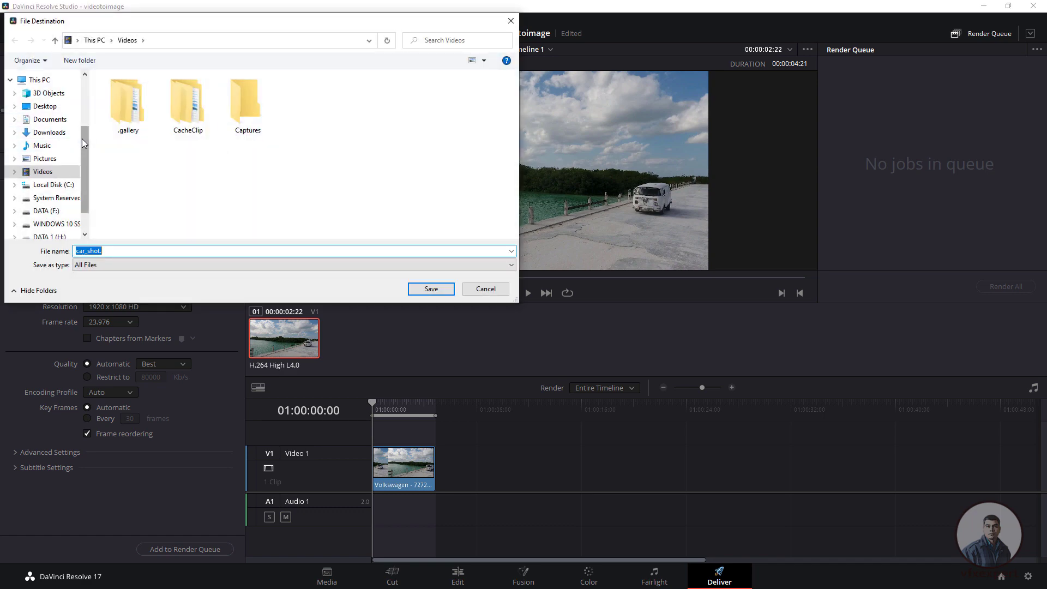
{"action": "right_click", "coordinate": [130, 178]}
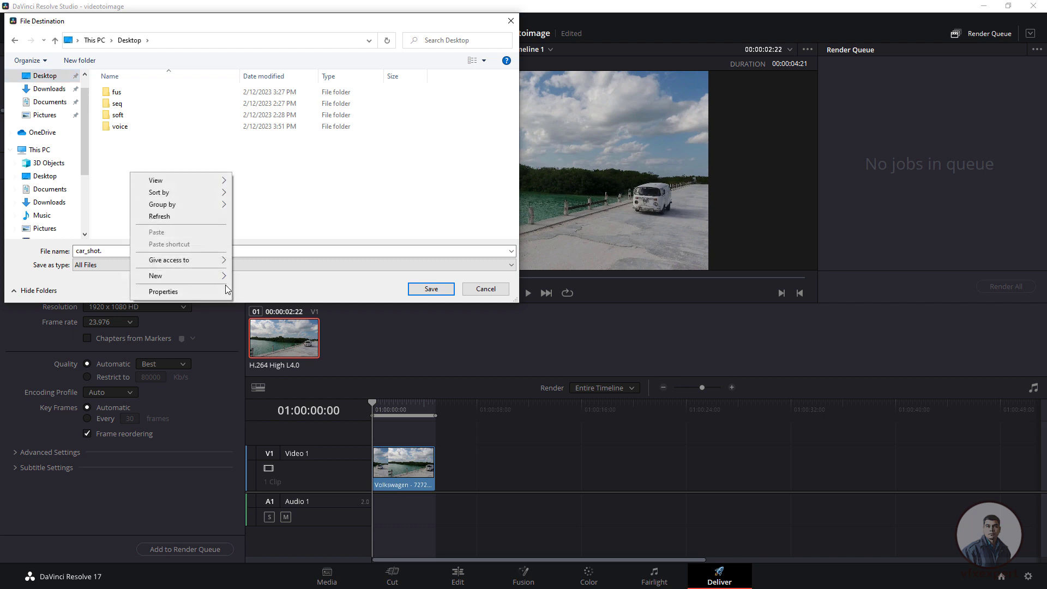
{"action": "left_click", "coordinate": [251, 277]}
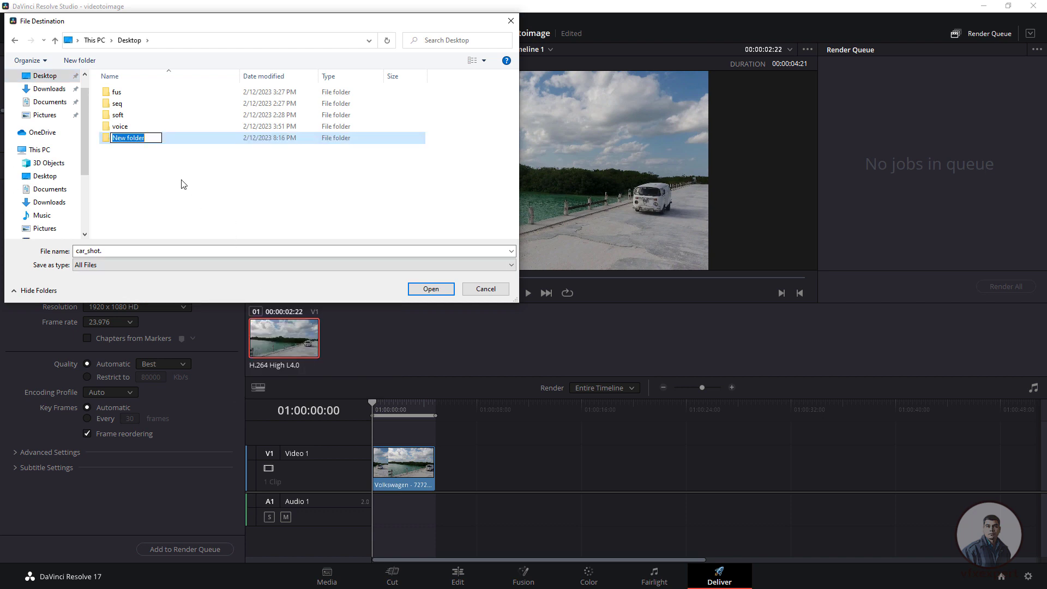
{"action": "type", "text": "car shot_sequence"}
{"action": "key", "text": "Return"}
{"action": "double_click", "coordinate": [148, 143]}
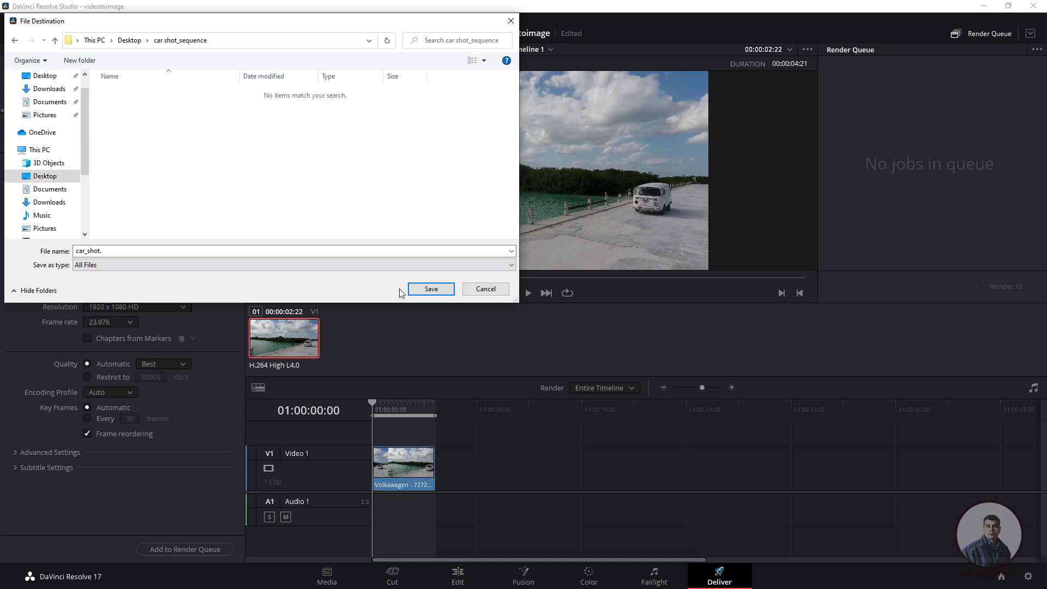
{"action": "left_click", "coordinate": [434, 291]}
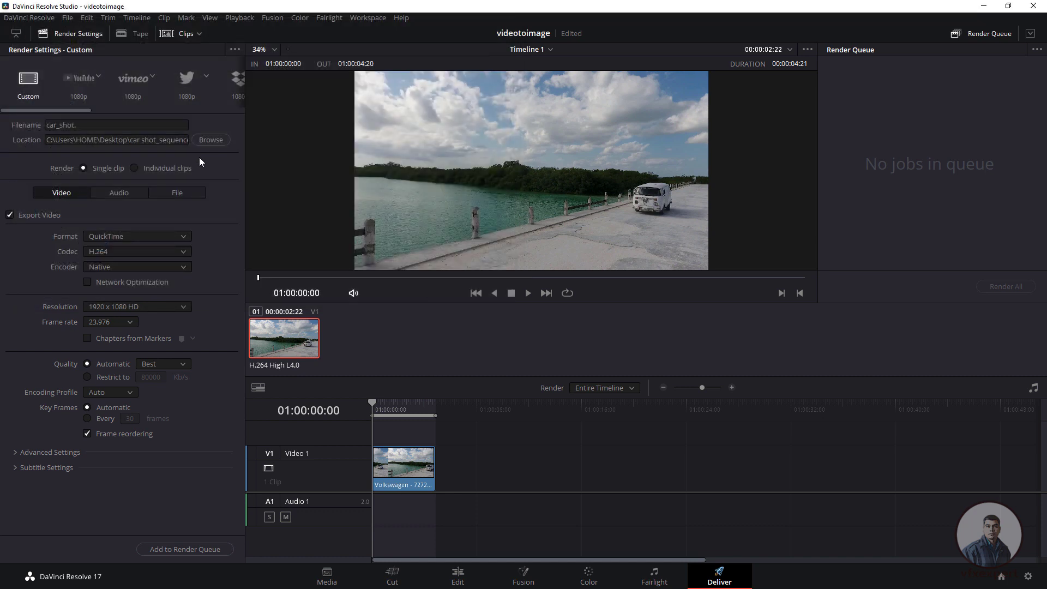
{"action": "left_click", "coordinate": [83, 126]}
{"action": "key", "text": "Return"}
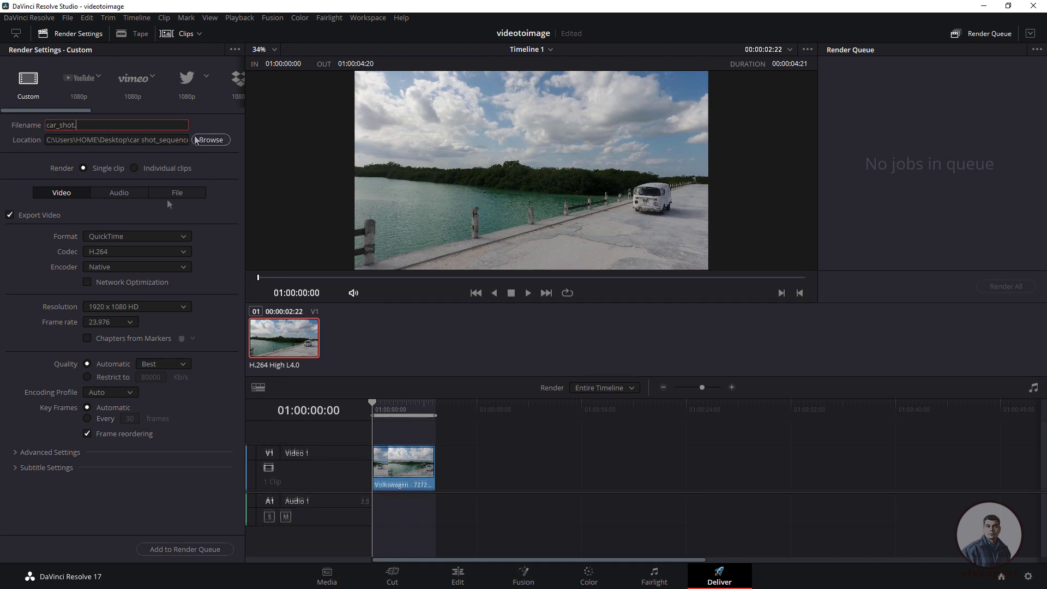
Set the render format to TIFF and review the advanced video settings
{"action": "left_click", "coordinate": [125, 238]}
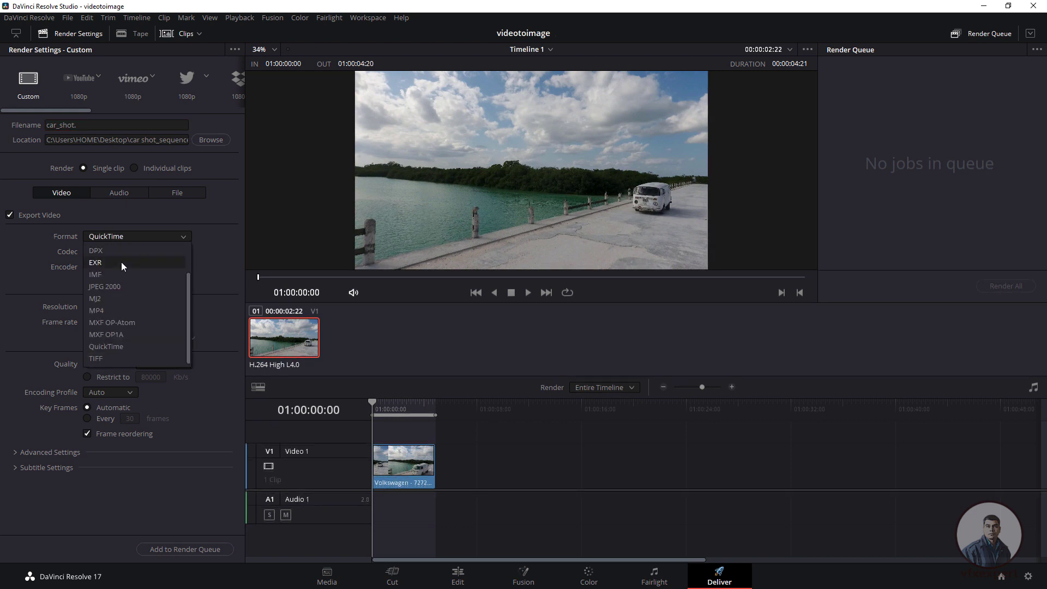
{"action": "left_click", "coordinate": [107, 358]}
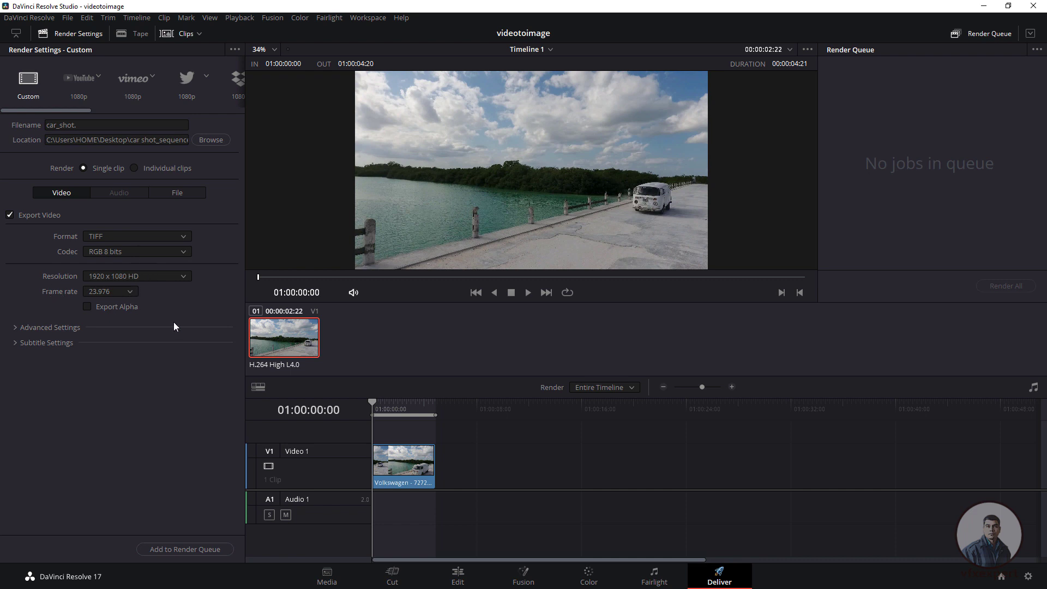
{"action": "left_click", "coordinate": [16, 326]}
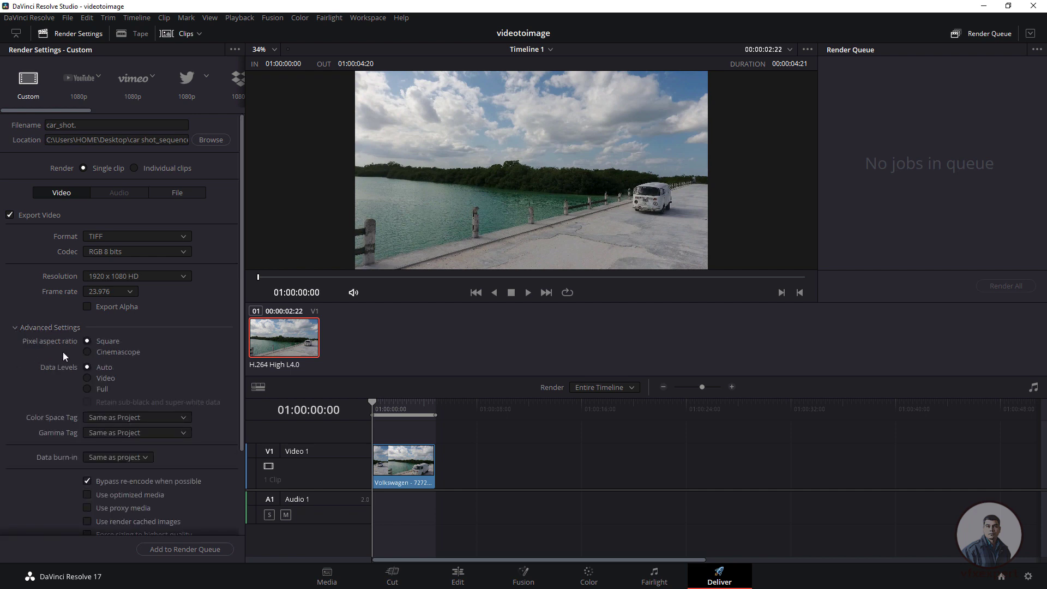
{"action": "scroll", "coordinate": [190, 371], "scroll_direction": "down", "scroll_amount": 3}
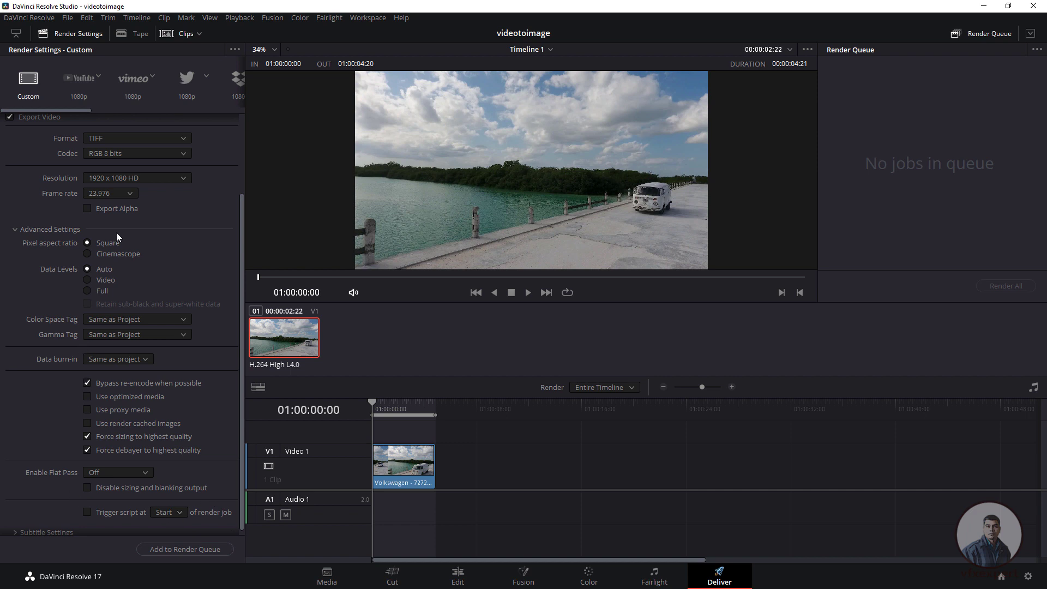
{"action": "scroll", "coordinate": [163, 255], "scroll_direction": "up", "scroll_amount": 3}
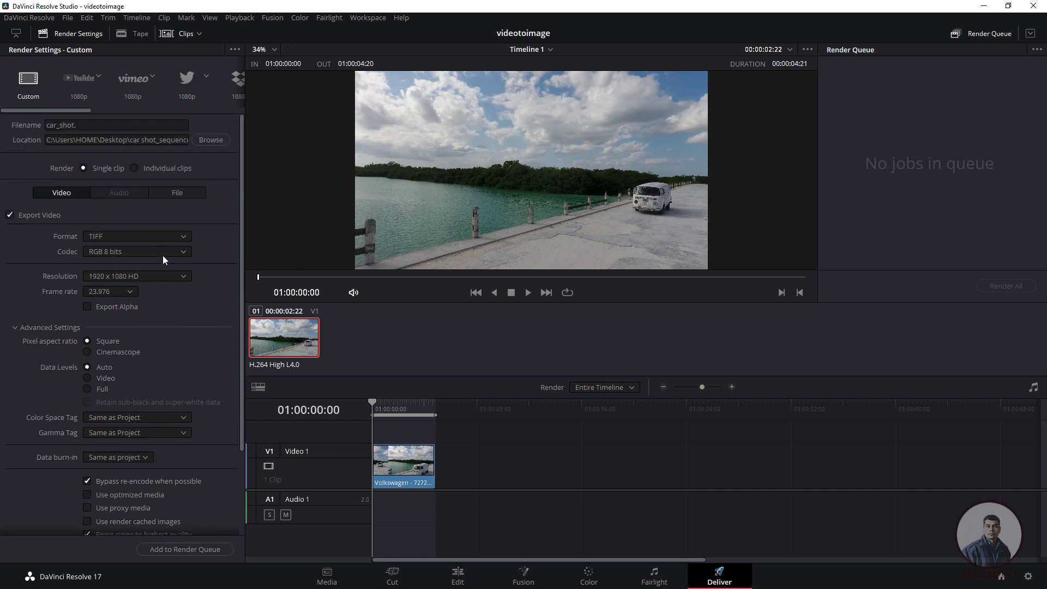
In the file settings, enable a custom starting frame for each clip and set it to 1
{"action": "left_click", "coordinate": [180, 194]}
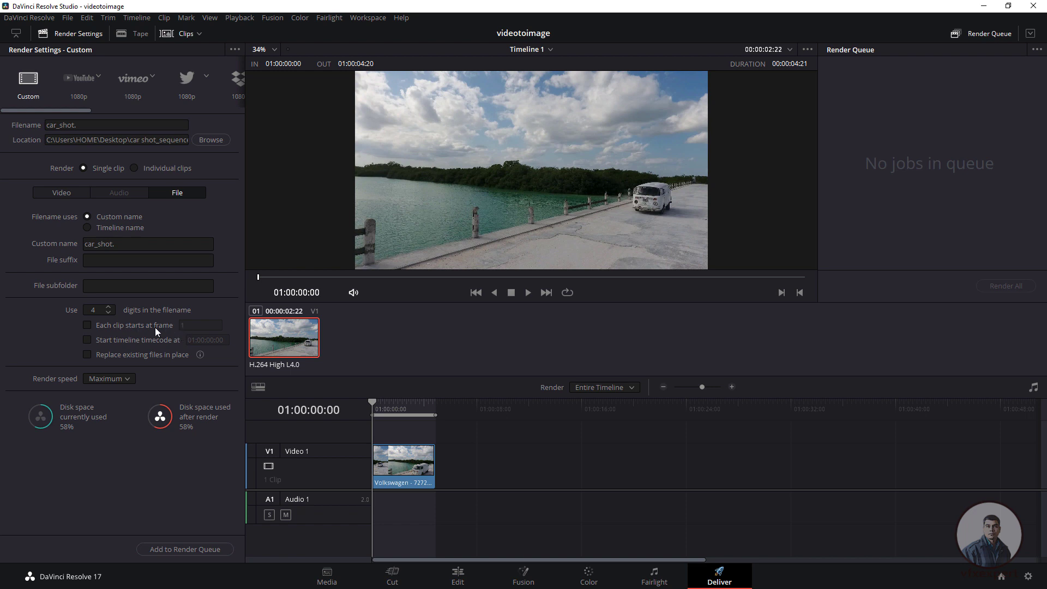
{"action": "left_click", "coordinate": [89, 326]}
{"action": "left_click", "coordinate": [193, 328]}
{"action": "left_click_drag", "start_coordinate": [195, 326], "coordinate": [176, 326]}
{"action": "left_click", "coordinate": [145, 323]}
{"action": "left_click", "coordinate": [125, 325]}
{"action": "left_click_drag", "start_coordinate": [199, 326], "coordinate": [165, 326]}
{"action": "type", "text": "1"}
{"action": "key", "text": "Return"}
Add the TIFF sequence job to the render queue and render it
{"action": "left_click", "coordinate": [202, 550]}
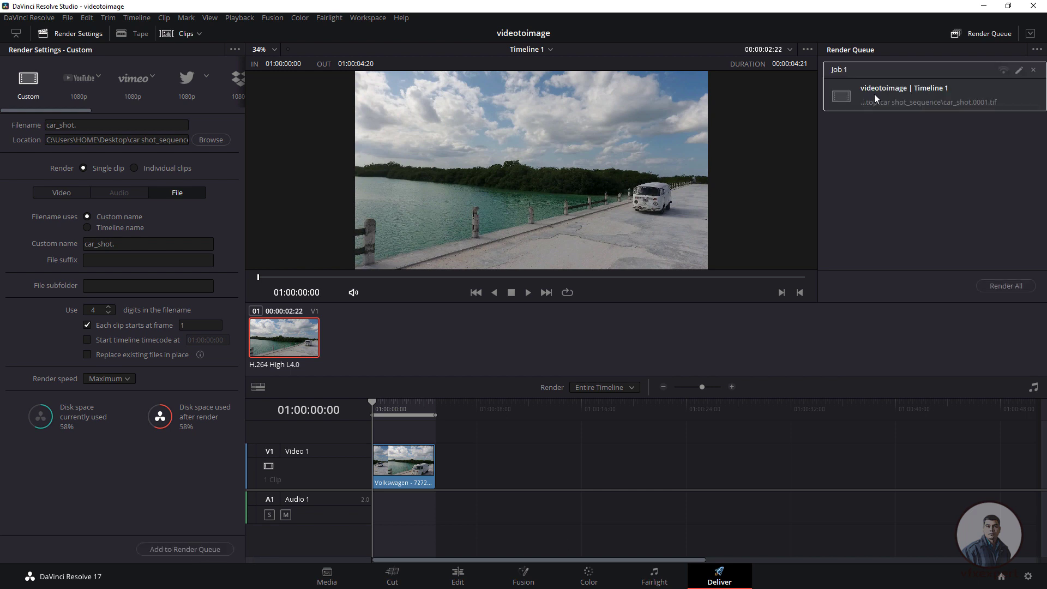
{"action": "left_click", "coordinate": [1009, 286]}
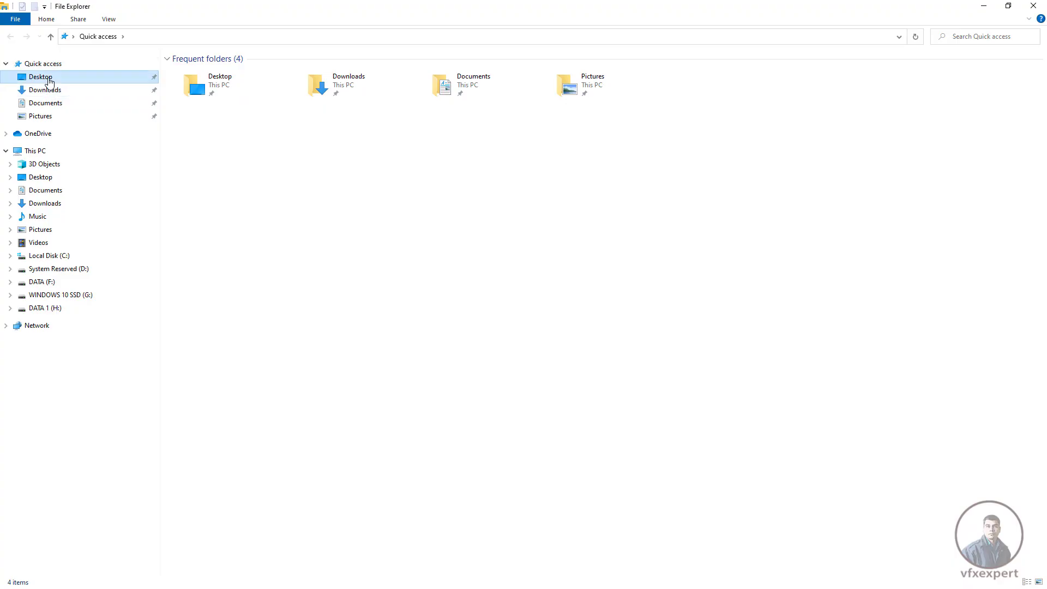
In File Explorer, open the Desktop's car shot_sequence folder, check the rendered frames, and return to DaVinci Resolve
{"action": "left_click", "coordinate": [54, 79]}
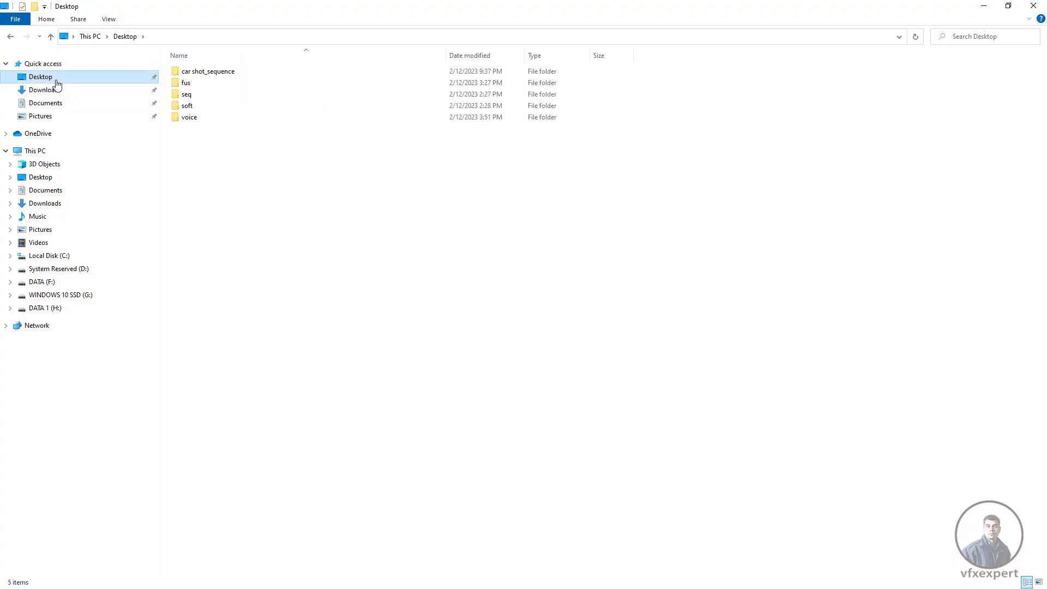
{"action": "double_click", "coordinate": [221, 79]}
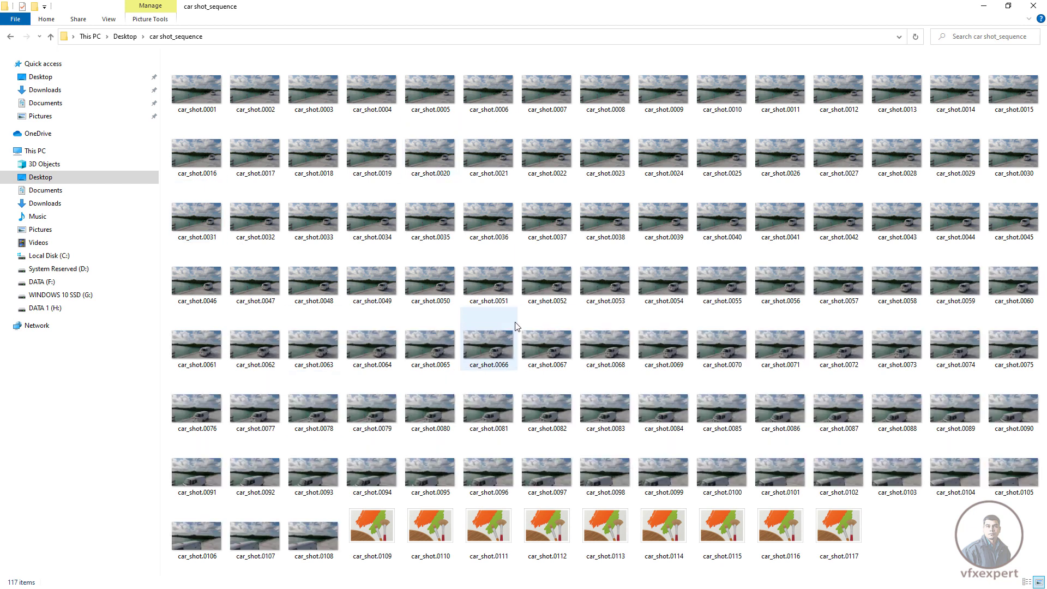
{"action": "left_click", "coordinate": [208, 110]}
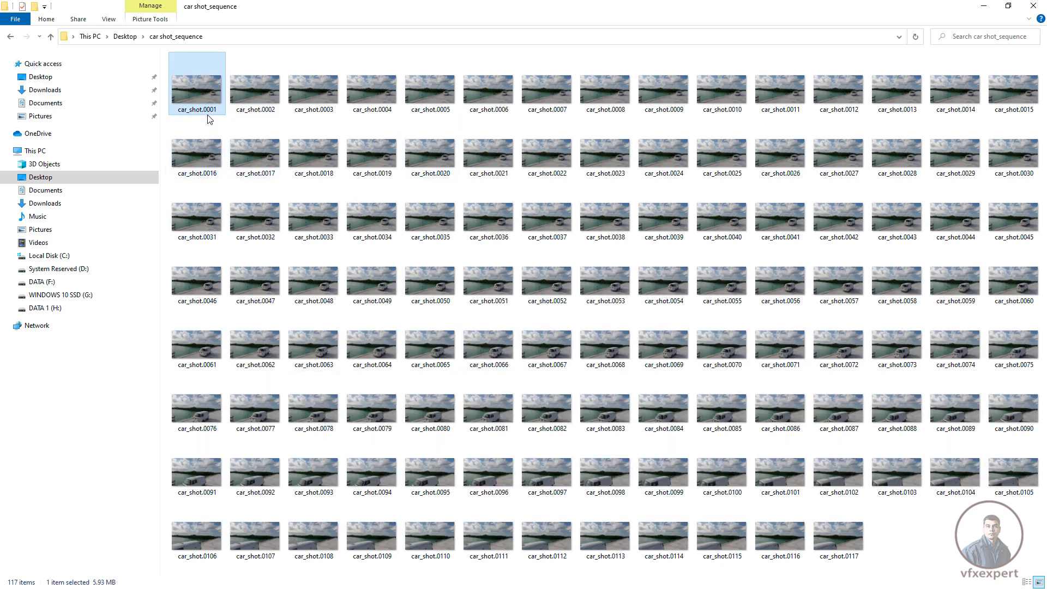
{"action": "left_click", "coordinate": [984, 6]}
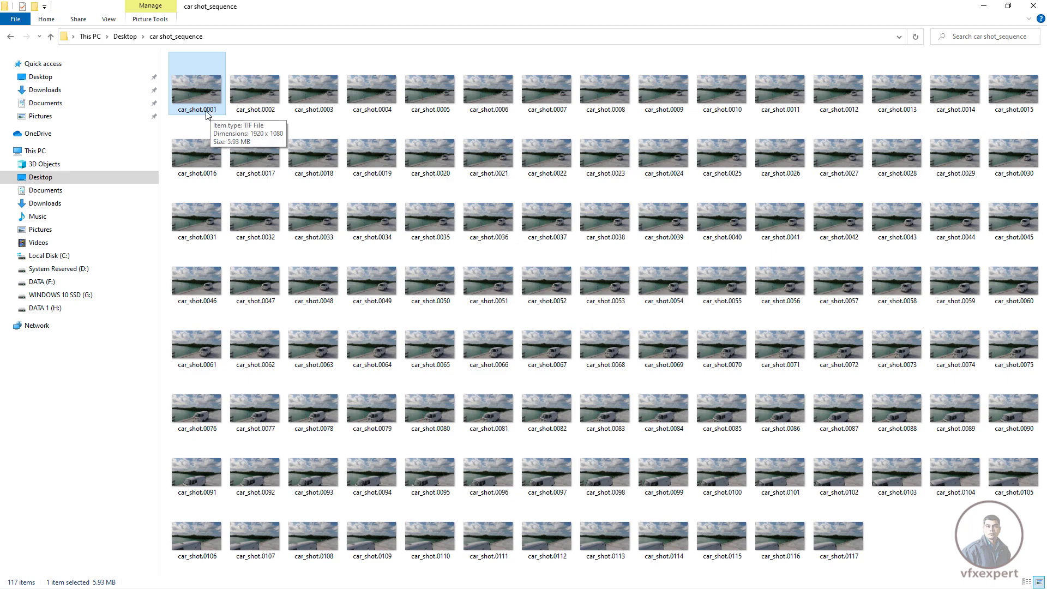
{"action": "left_click", "coordinate": [984, 6]}
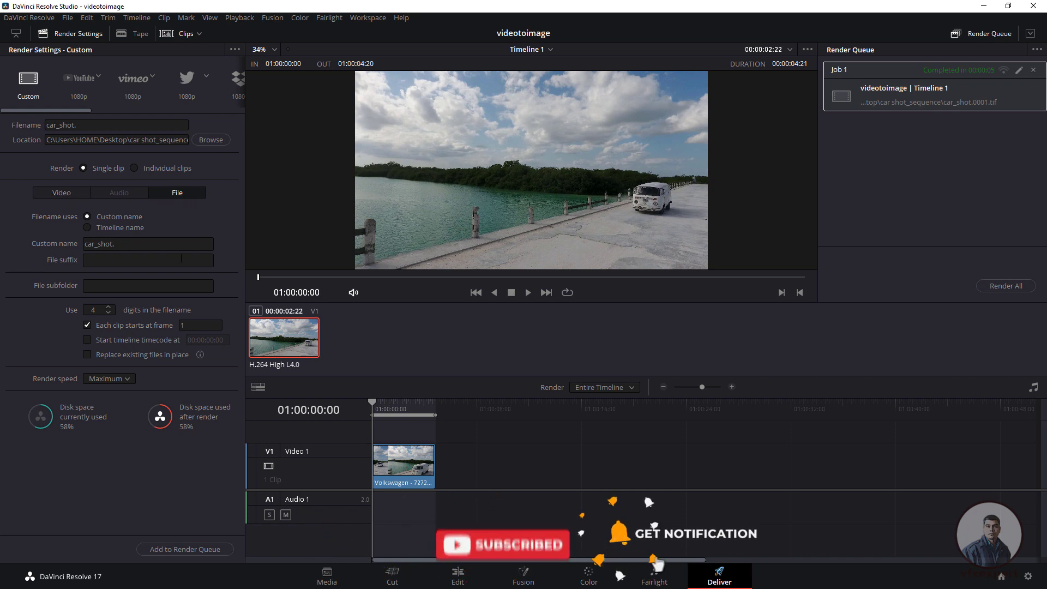
Change the video render format to EXR
{"action": "left_click", "coordinate": [63, 195]}
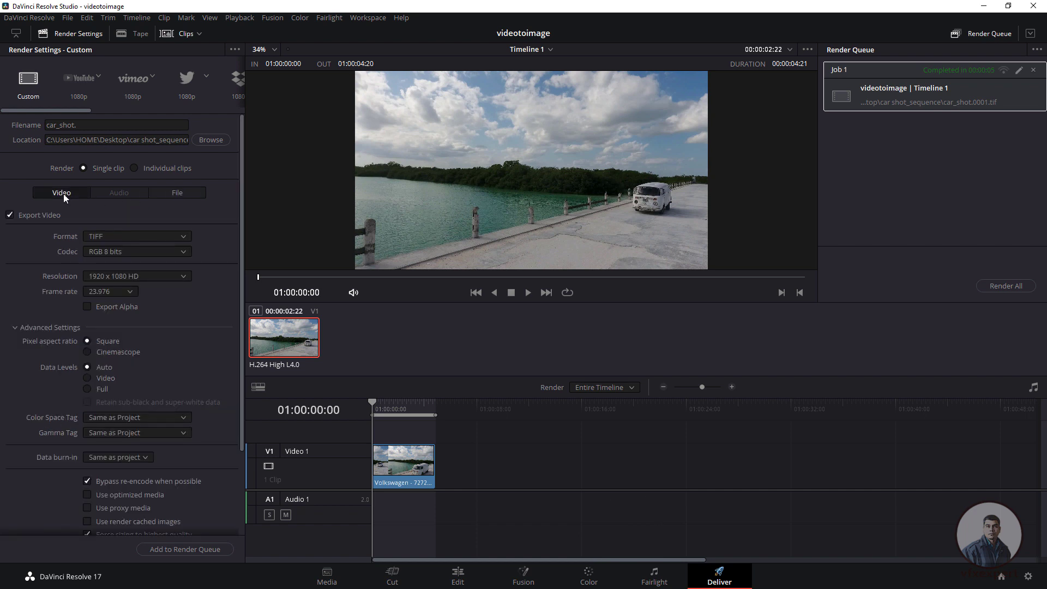
{"action": "left_click", "coordinate": [132, 238]}
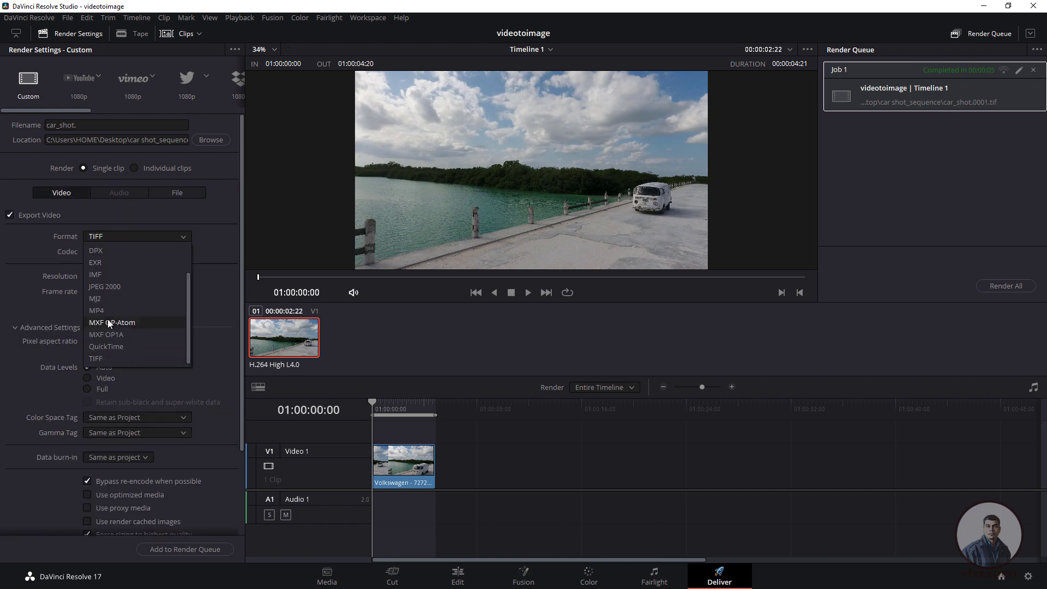
{"action": "left_click", "coordinate": [103, 264]}
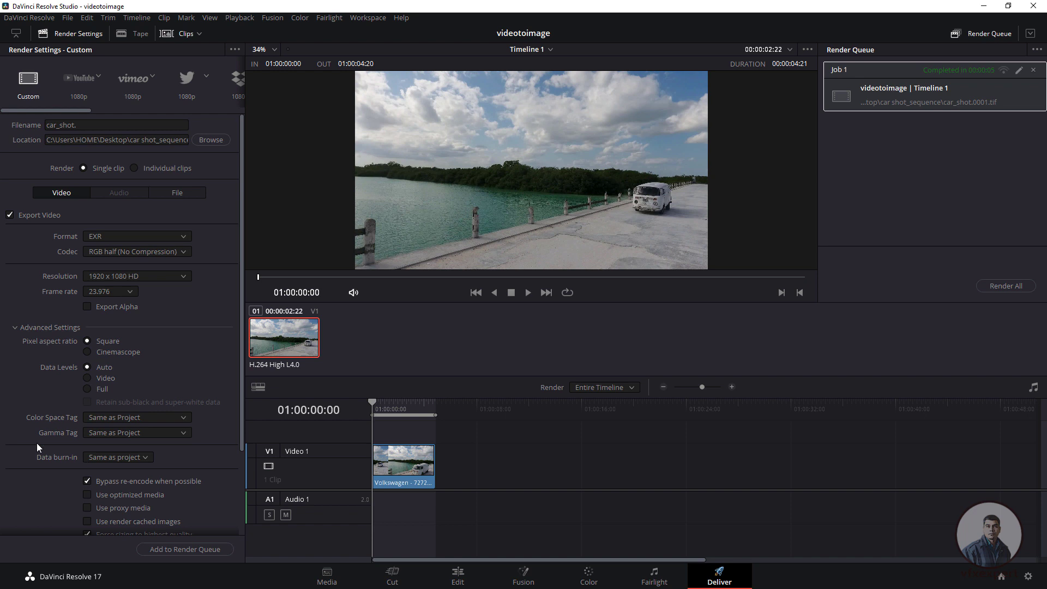
In the advanced settings, set the Color Space Tag to ACES (AP1) and the Gamma Tag to Linear
{"action": "scroll", "coordinate": [37, 448], "scroll_direction": "down", "scroll_amount": 1}
{"action": "left_click", "coordinate": [136, 385]}
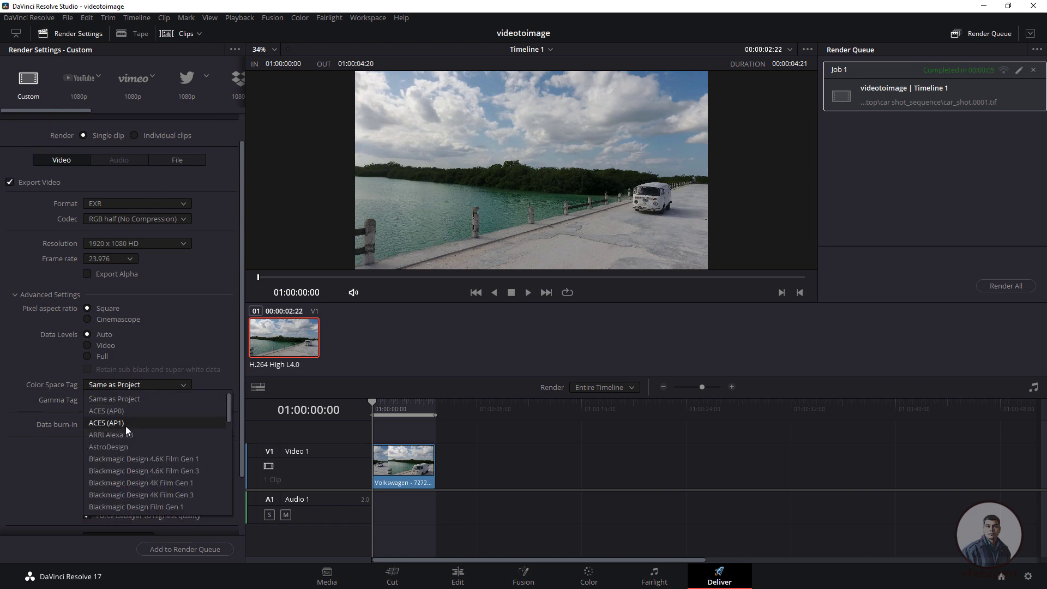
{"action": "left_click", "coordinate": [126, 426]}
{"action": "left_click", "coordinate": [129, 399]}
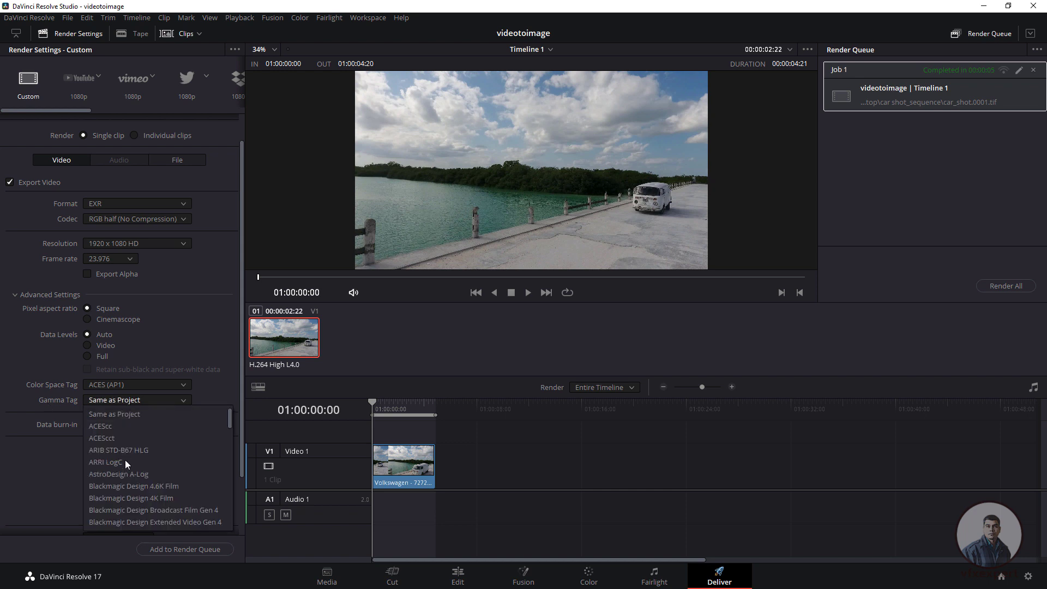
{"action": "scroll", "coordinate": [132, 481], "scroll_direction": "down", "scroll_amount": 5}
{"action": "left_click", "coordinate": [132, 491]}
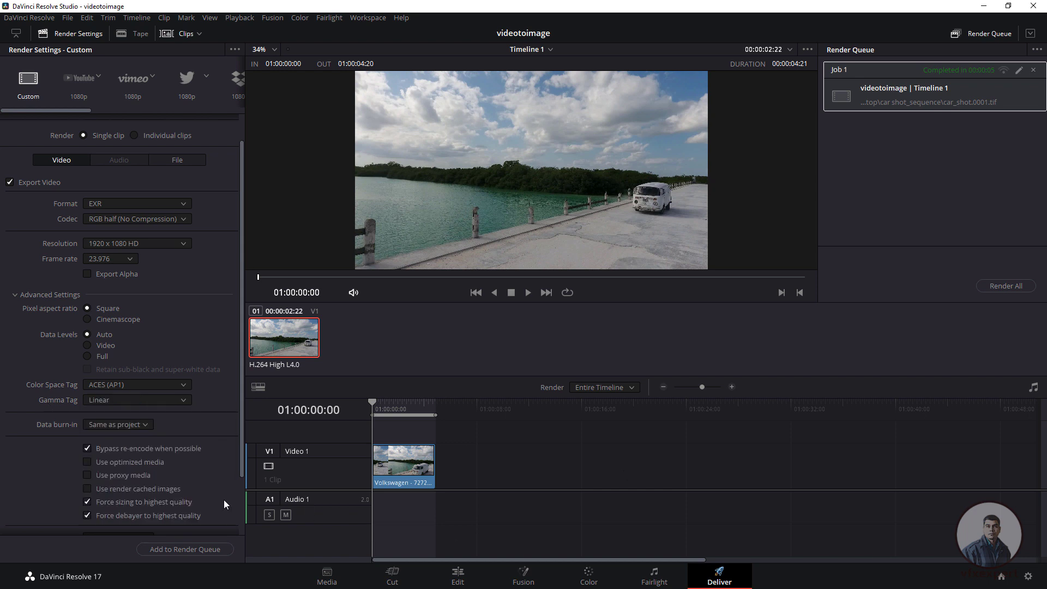
Add the EXR sequence job to the render queue and remove the completed TIFF job from it
{"action": "left_click", "coordinate": [182, 159]}
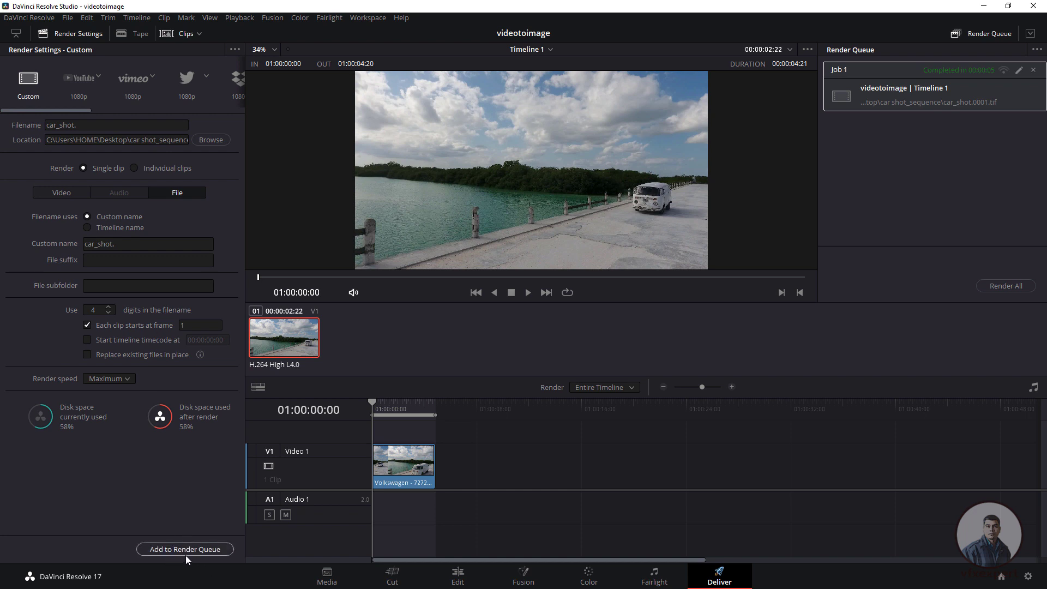
{"action": "left_click", "coordinate": [198, 548]}
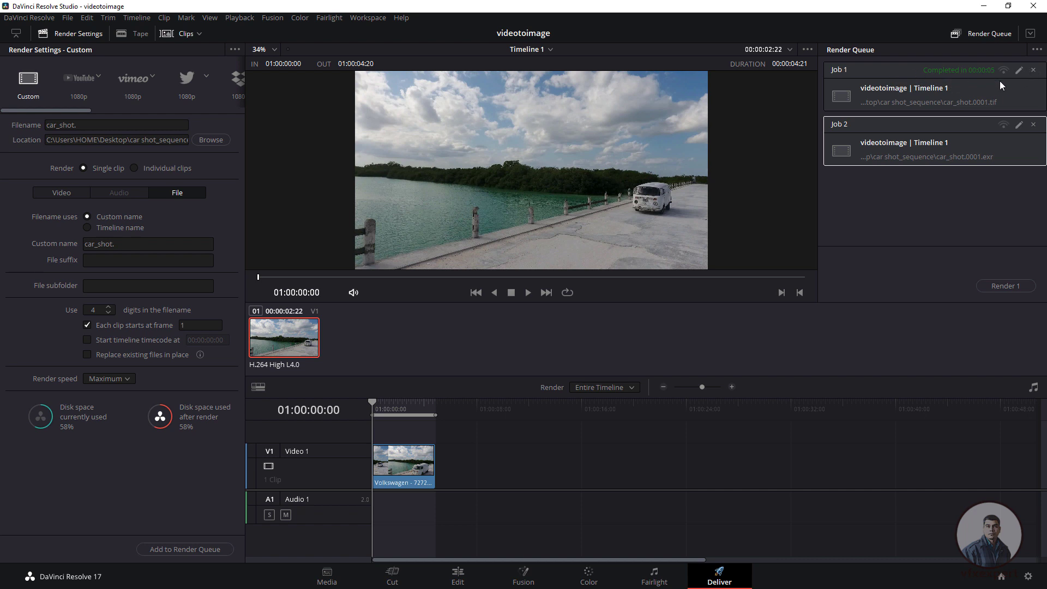
{"action": "left_click", "coordinate": [1034, 70]}
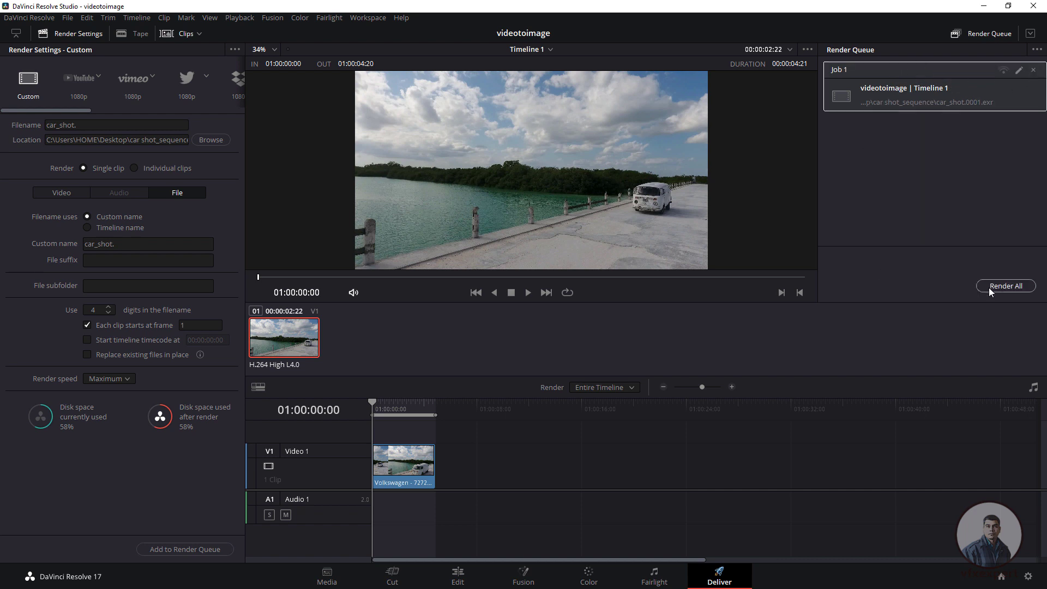
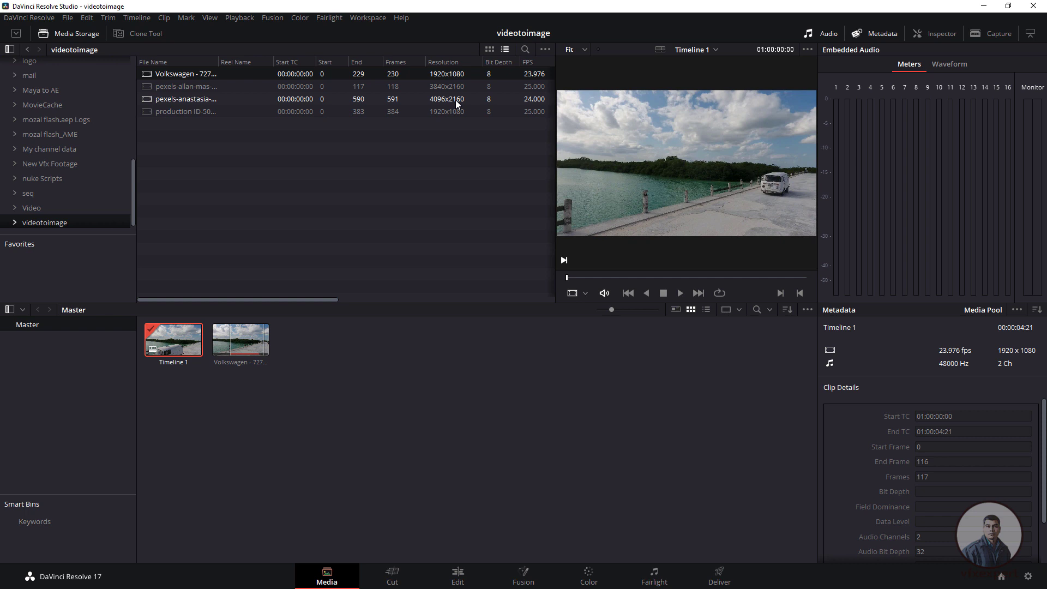
Preview the rock-climbing clip and delete Timeline 1 and the Volkswagen clip from the media pool
{"action": "left_click", "coordinate": [204, 86]}
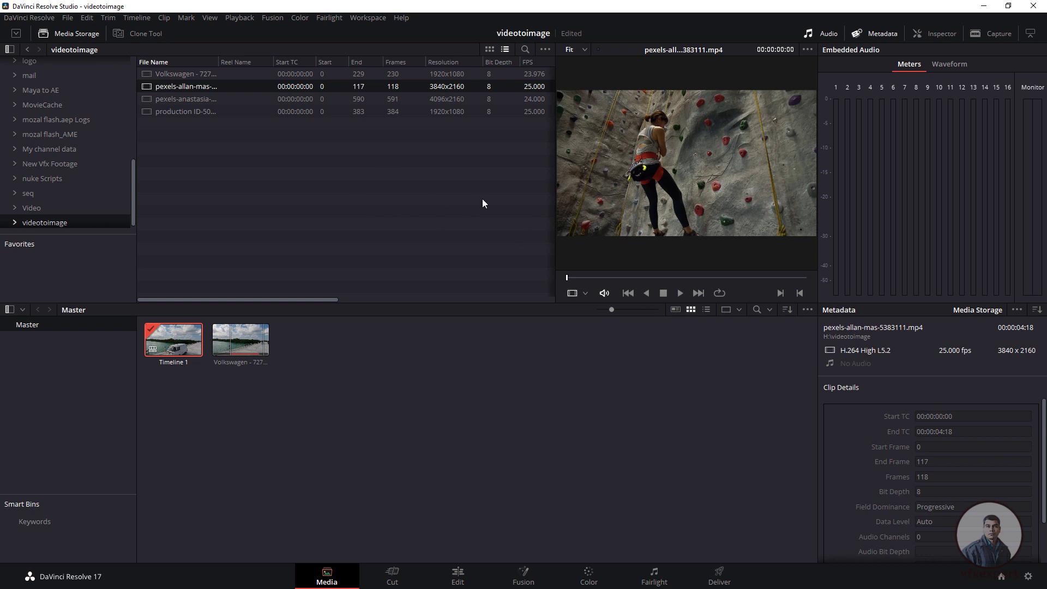
{"action": "left_click_drag", "start_coordinate": [162, 390], "coordinate": [302, 331]}
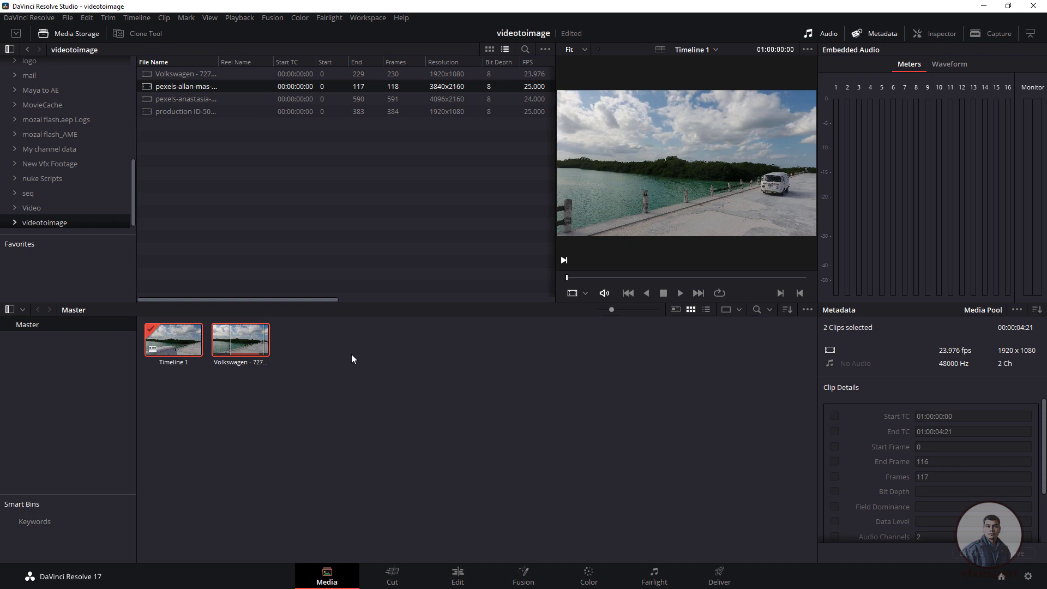
{"action": "key", "text": "Delete"}
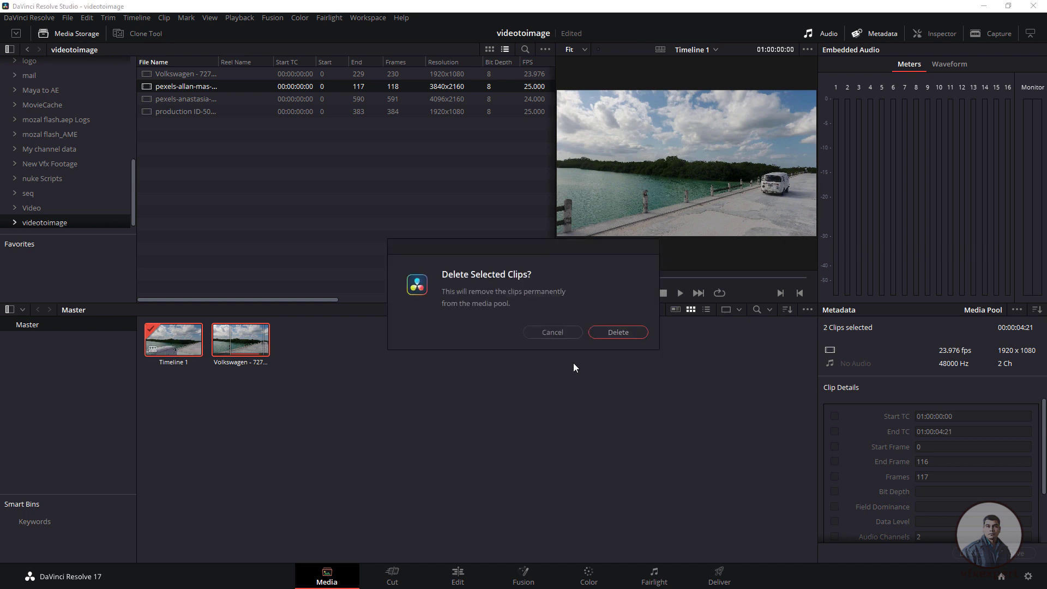
{"action": "left_click", "coordinate": [620, 333]}
For the rock-climbing clip, set the project's timeline resolution to 3840 x 2160 Ultra HD and save the settings
{"action": "left_click", "coordinate": [202, 86]}
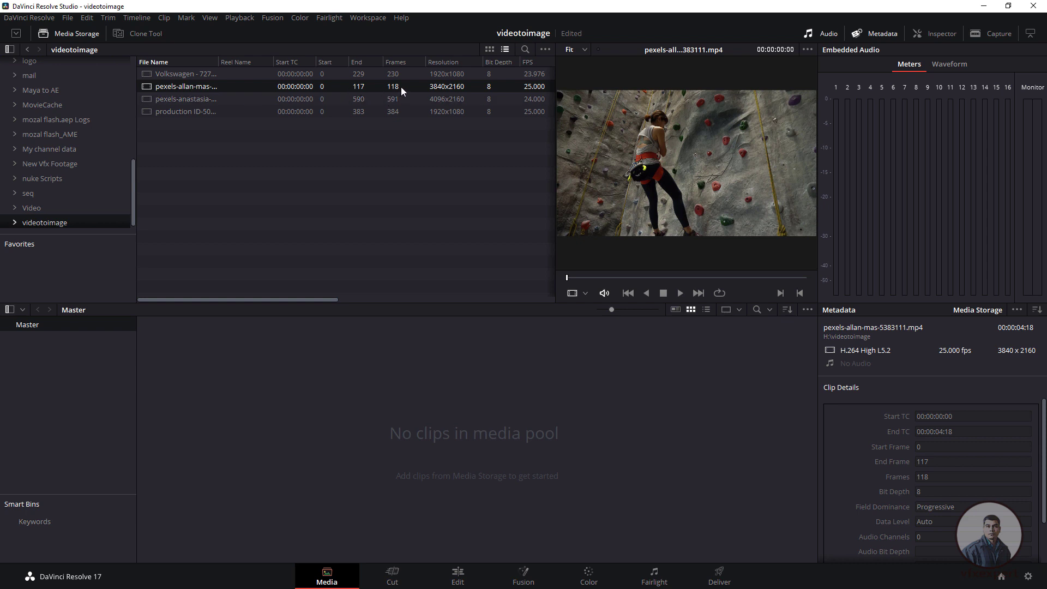
{"action": "left_click", "coordinate": [68, 18]}
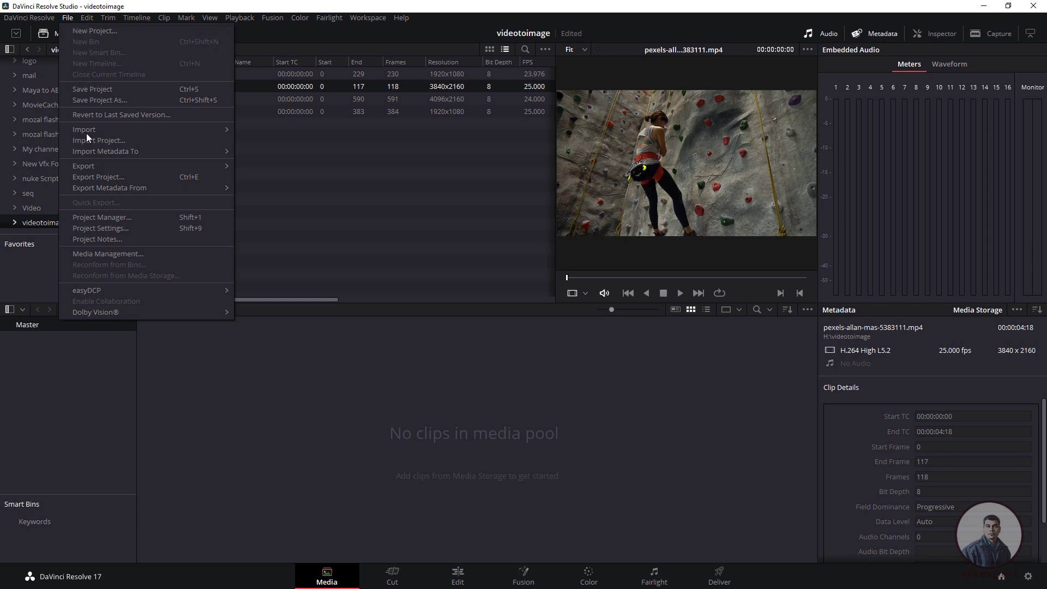
{"action": "left_click", "coordinate": [109, 228]}
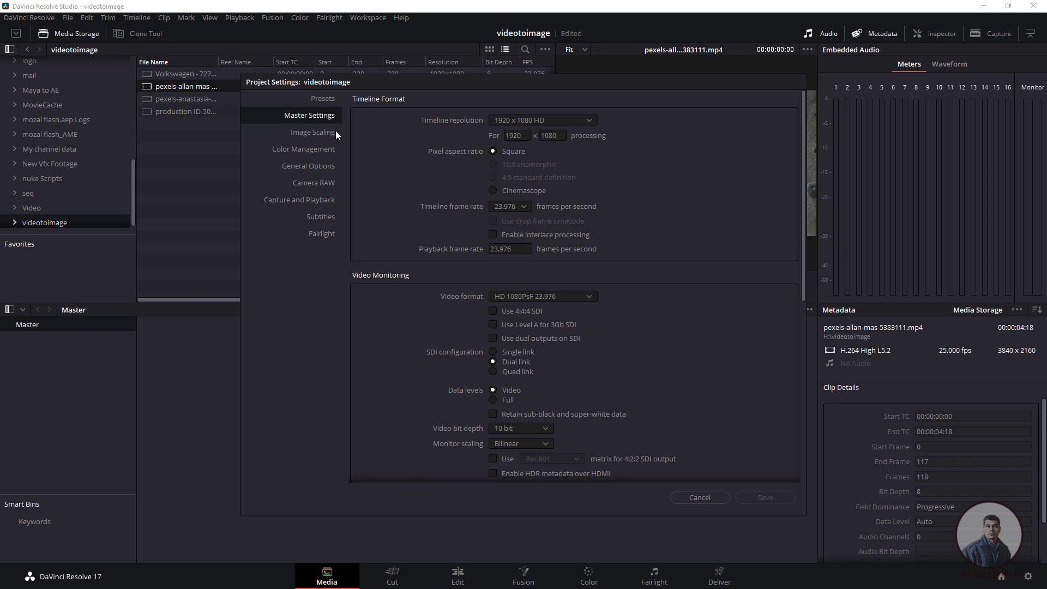
{"action": "left_click", "coordinate": [538, 123]}
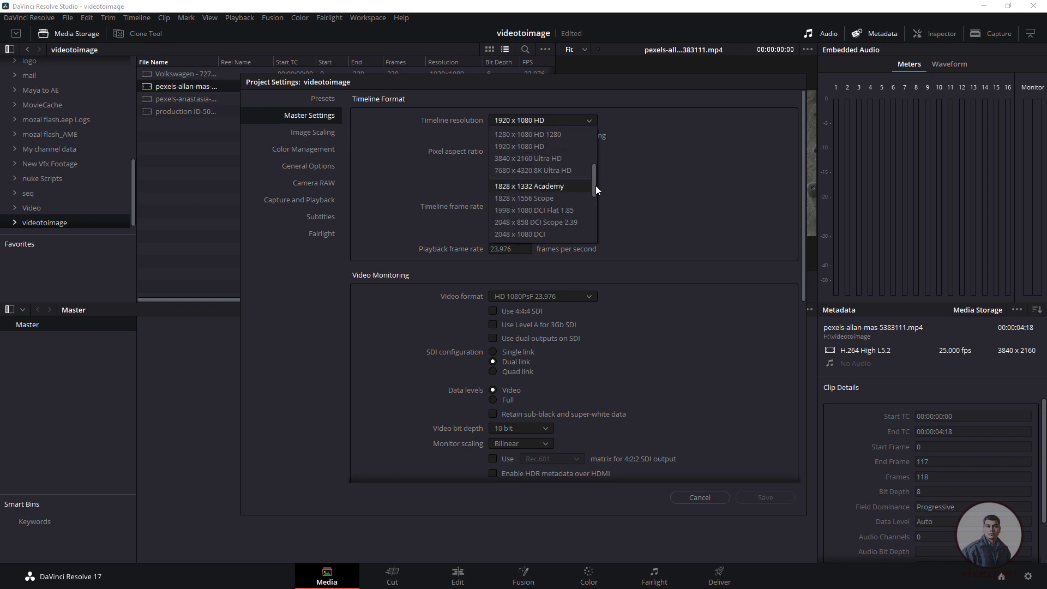
{"action": "scroll", "coordinate": [596, 188], "scroll_direction": "down", "scroll_amount": 1}
{"action": "scroll", "coordinate": [596, 195], "scroll_direction": "down", "scroll_amount": 1}
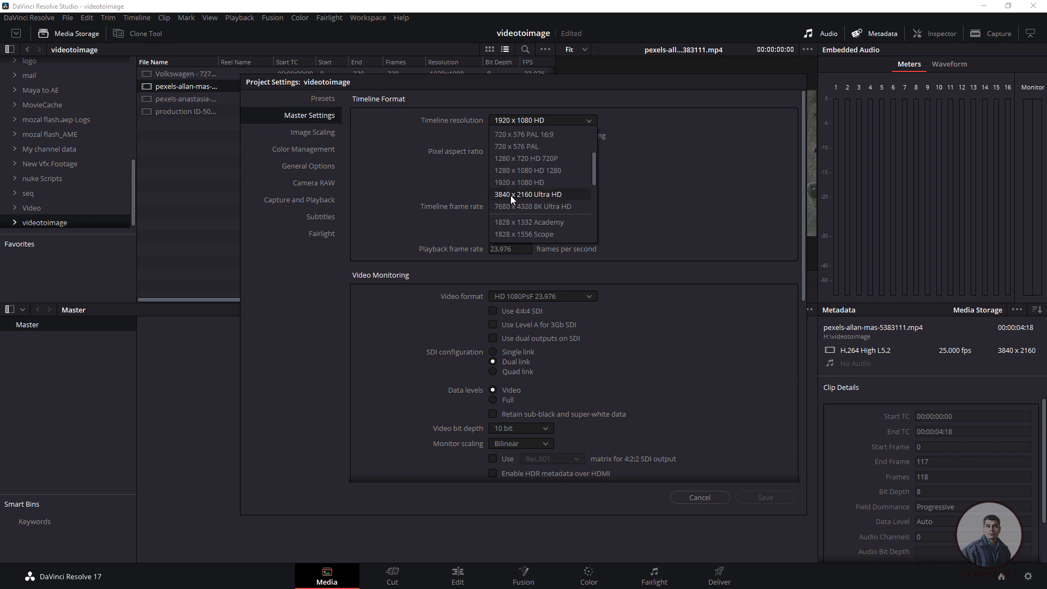
{"action": "key", "text": "Escape"}
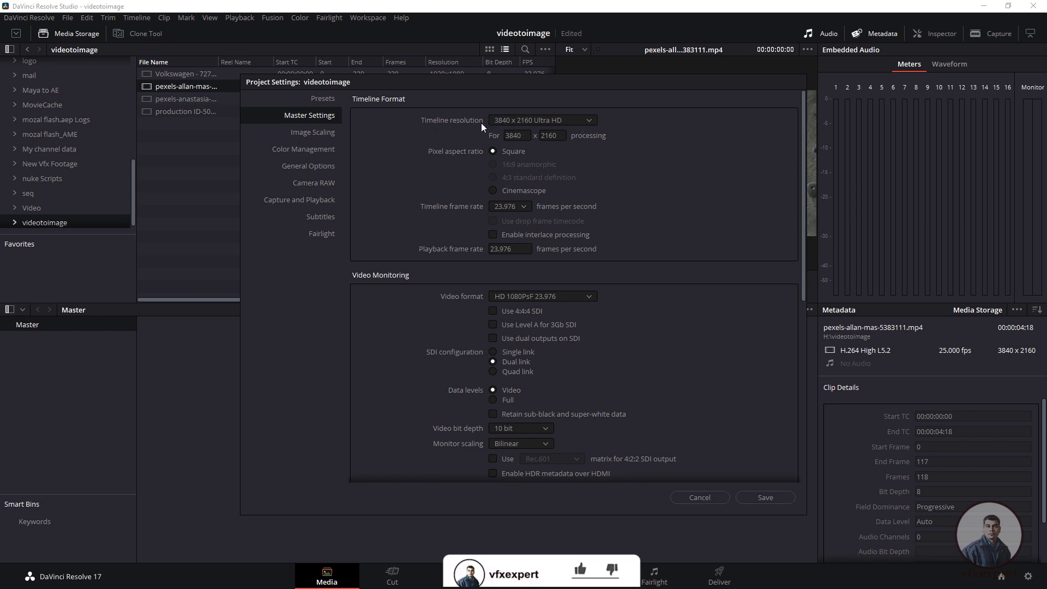
{"action": "left_click", "coordinate": [761, 497]}
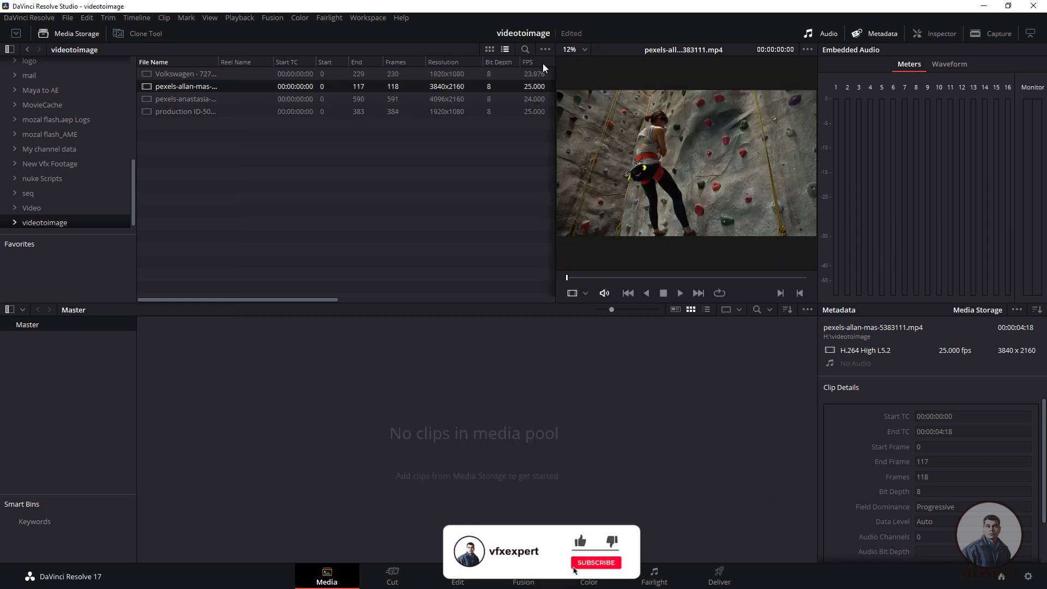
Add the rock-climbing clip to the media pool, changing the project frame rate to match, and check the rate in the project settings
{"action": "left_click_drag", "start_coordinate": [192, 86], "coordinate": [433, 427]}
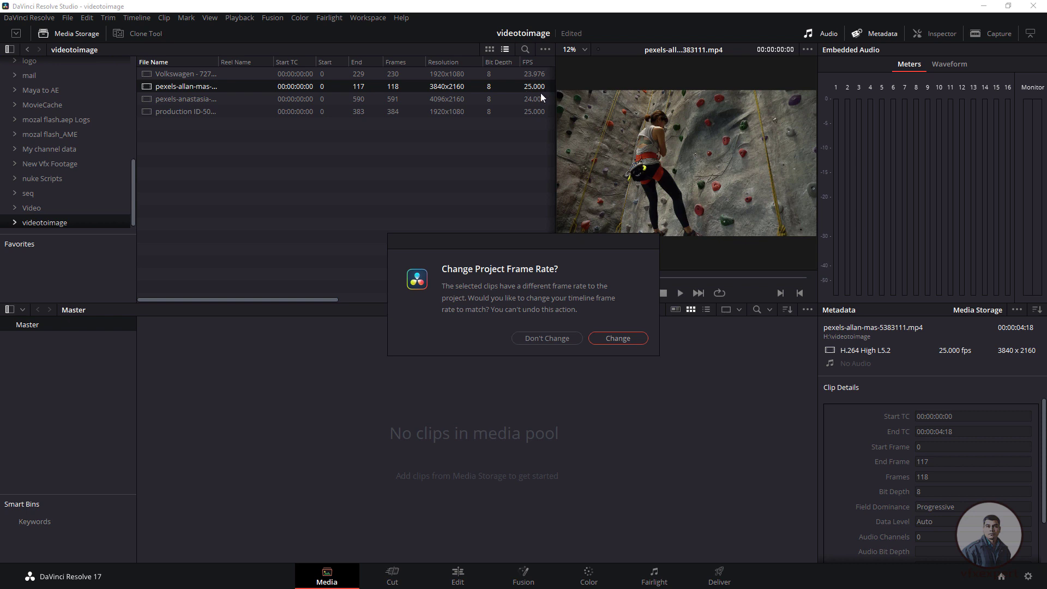
{"action": "left_click", "coordinate": [614, 340]}
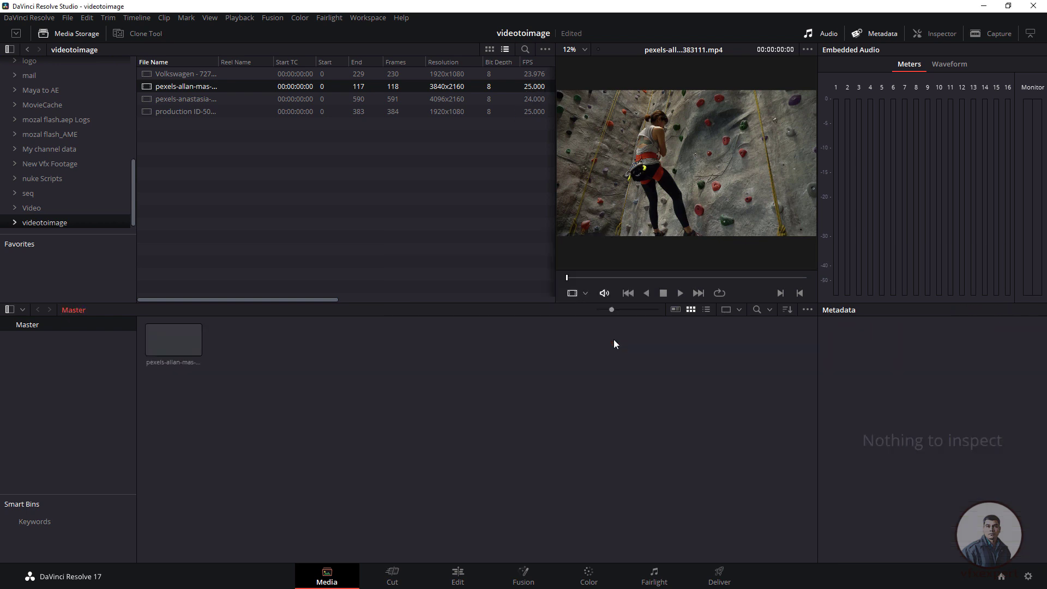
{"action": "left_click", "coordinate": [68, 17]}
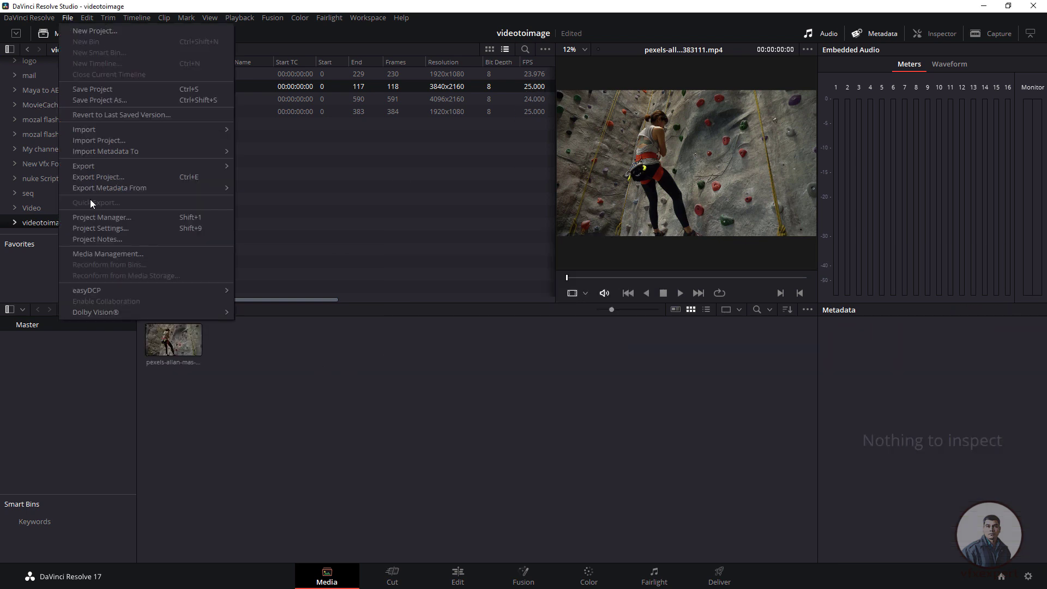
{"action": "left_click", "coordinate": [109, 229]}
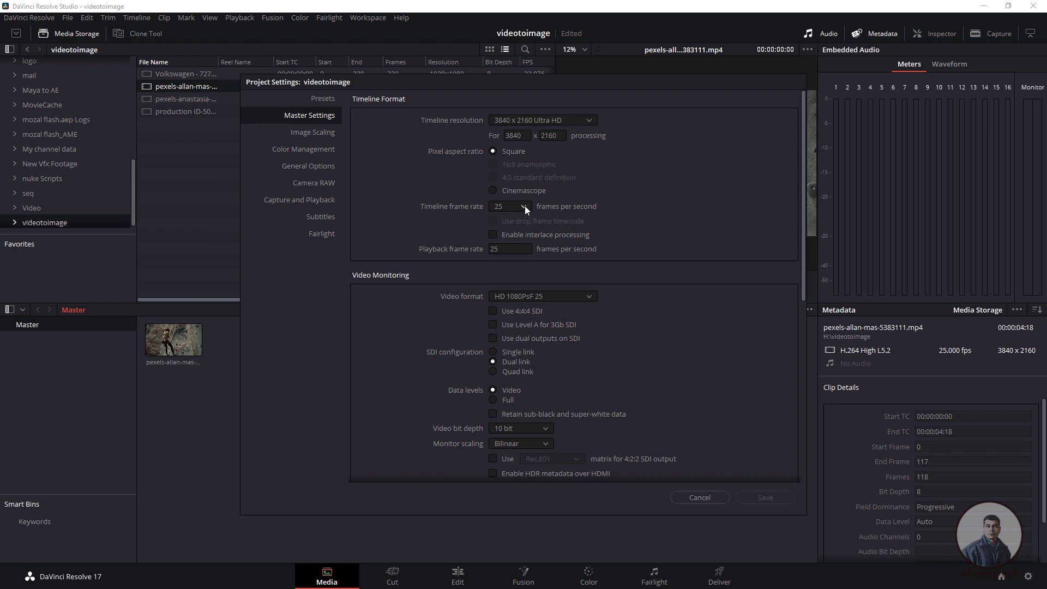
{"action": "left_click", "coordinate": [700, 497]}
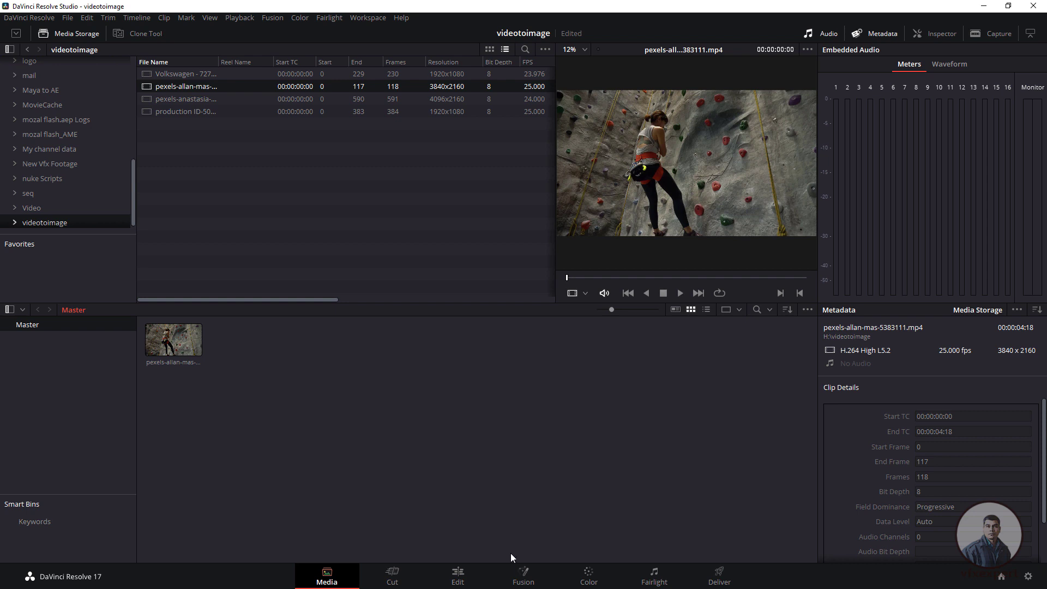
Place the rock-climbing clip on a new timeline and switch to the Deliver page for rendering
{"action": "left_click", "coordinate": [459, 574]}
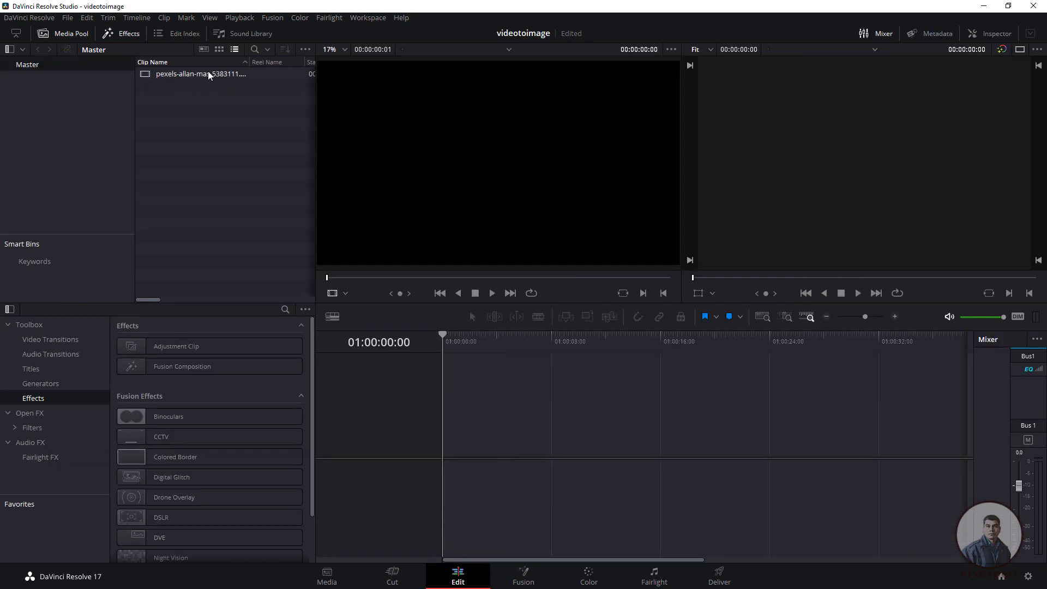
{"action": "left_click_drag", "start_coordinate": [208, 75], "coordinate": [478, 427]}
{"action": "left_click", "coordinate": [719, 574]}
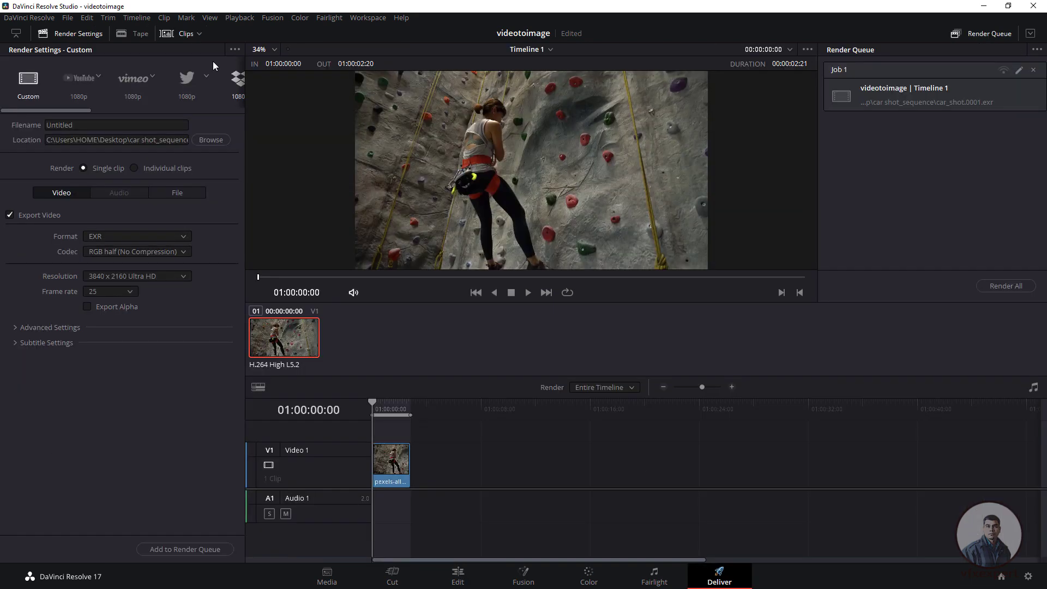